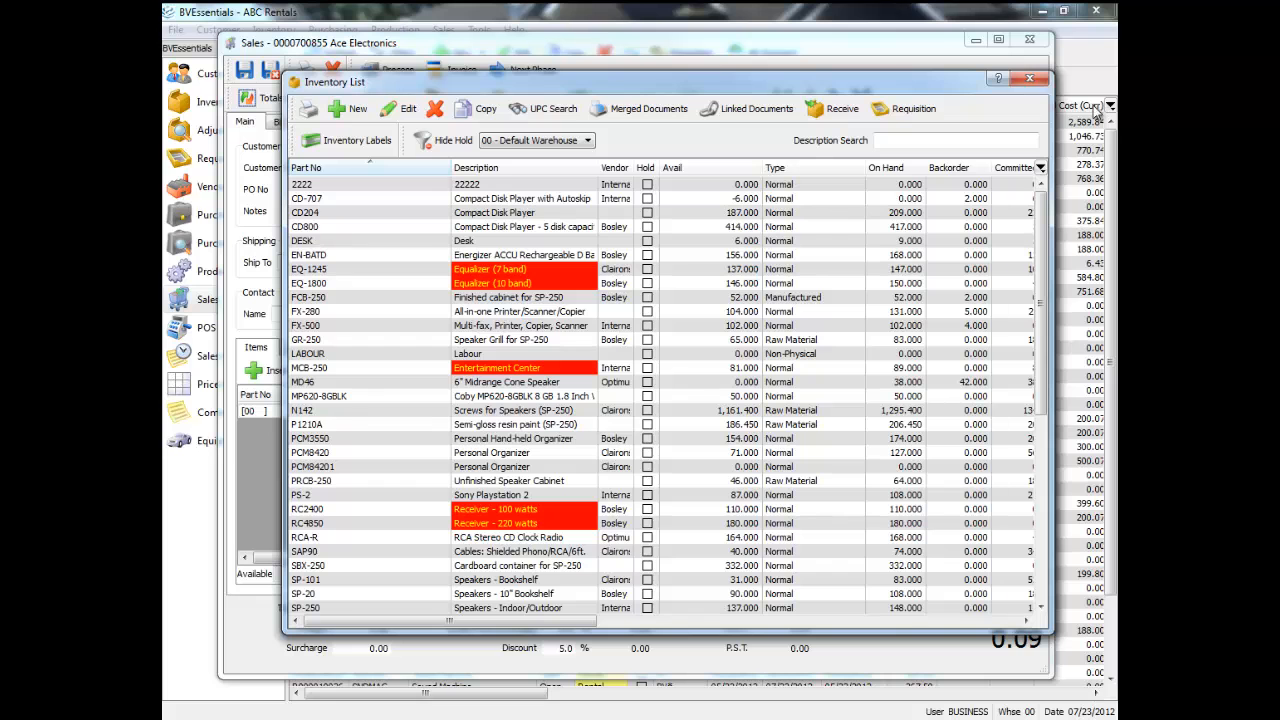
Sort the inventory list by description and jump to the items whose description starts with T.
left_click(381, 199)
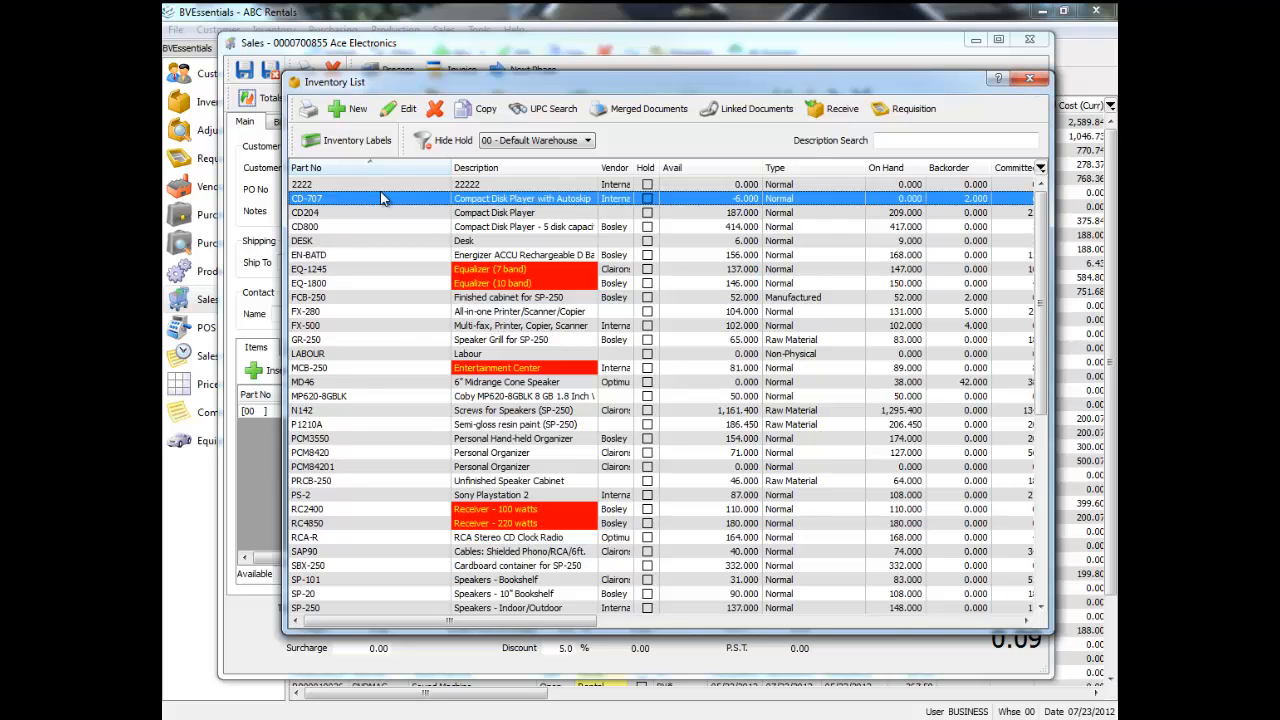
left_click(478, 168)
left_click(490, 200)
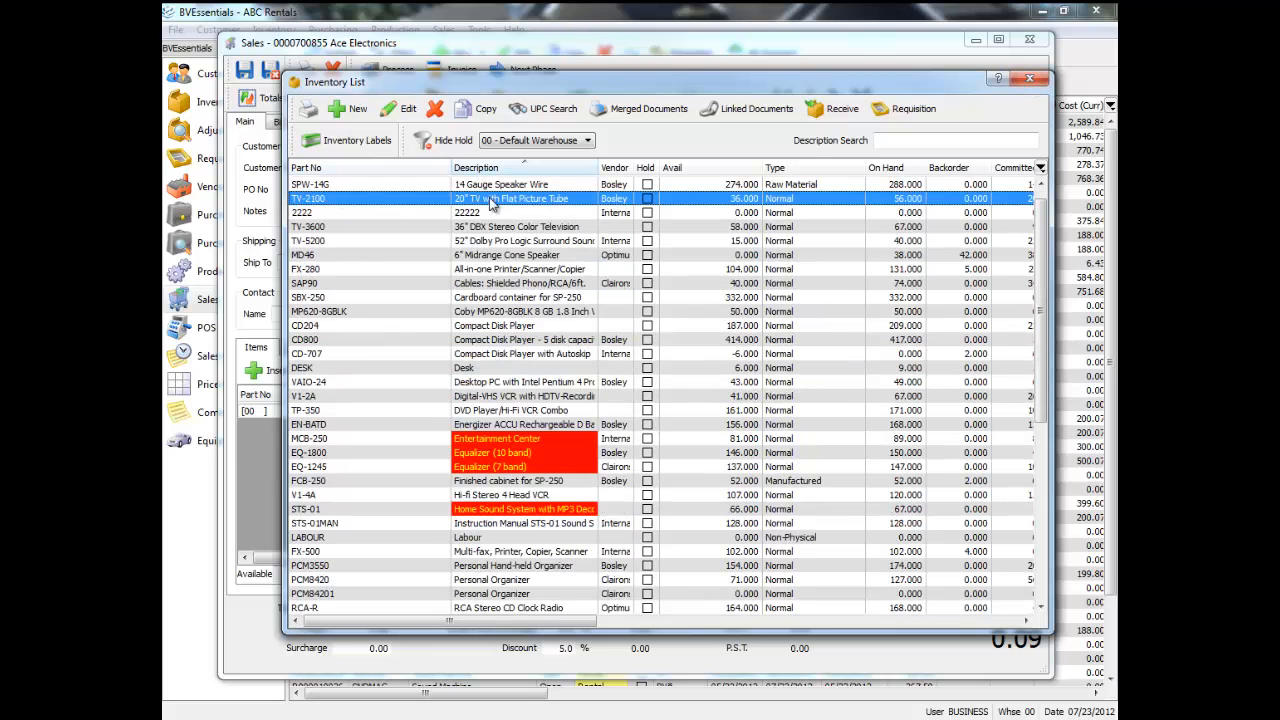
key("t")
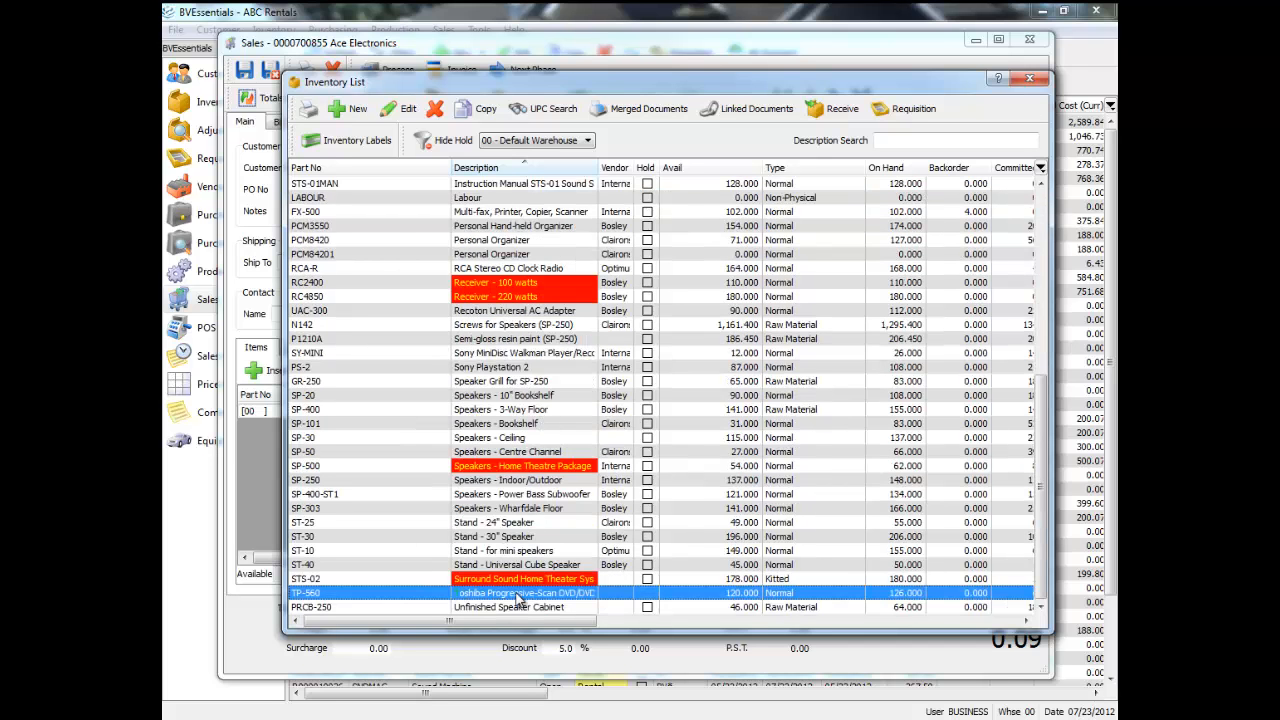
Sort the inventory list by vendor, widen the Vendor column, and jump to the vendors starting with C.
left_click(628, 168)
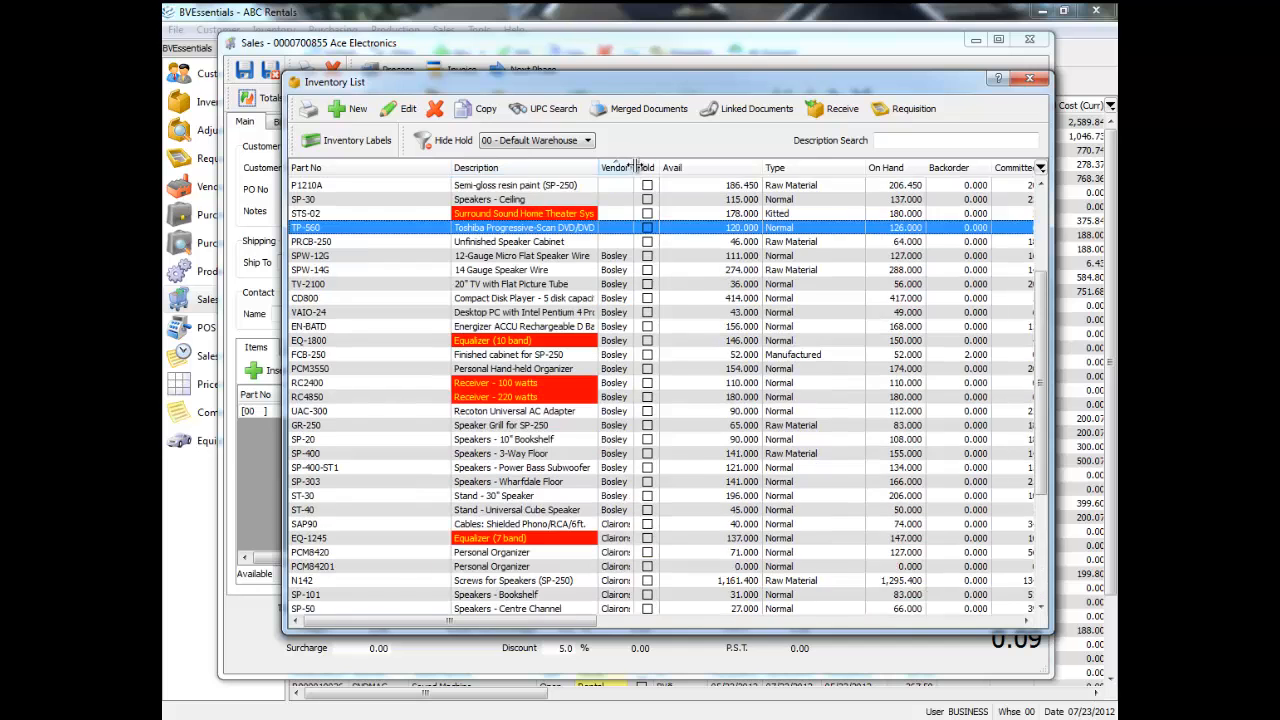
left_click_drag(633, 167, 703, 167)
left_click(677, 190)
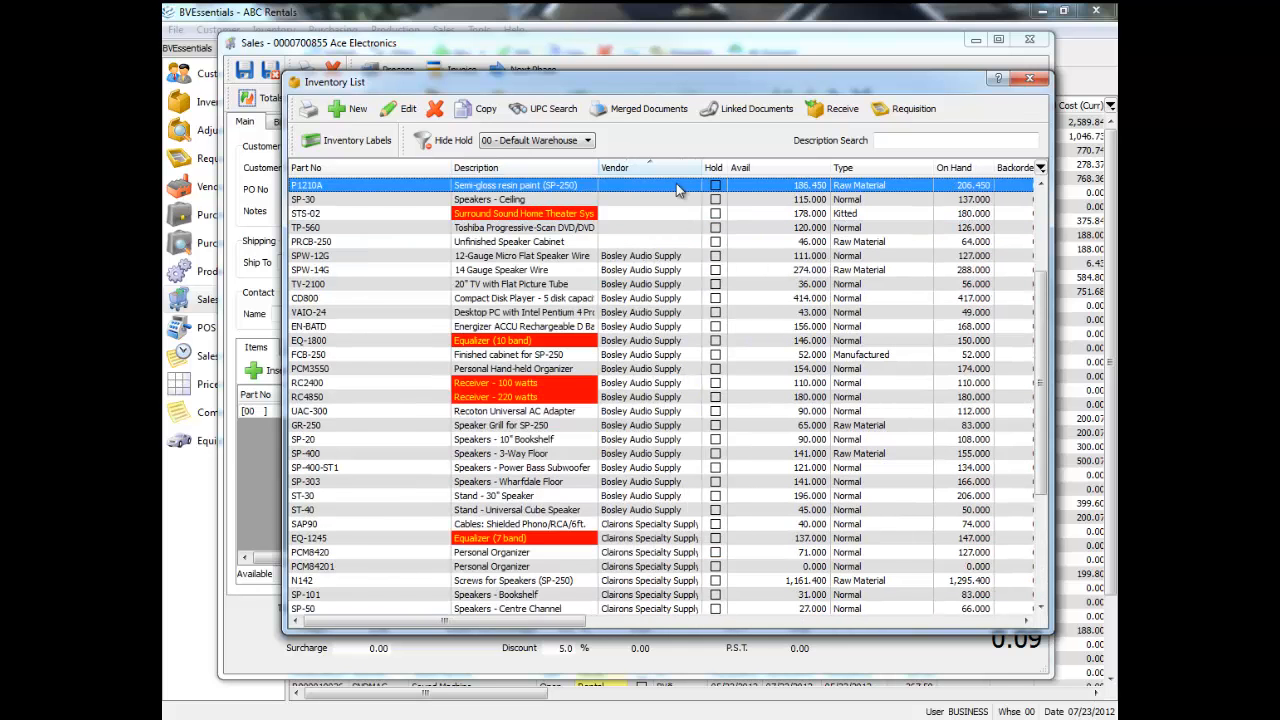
key("c")
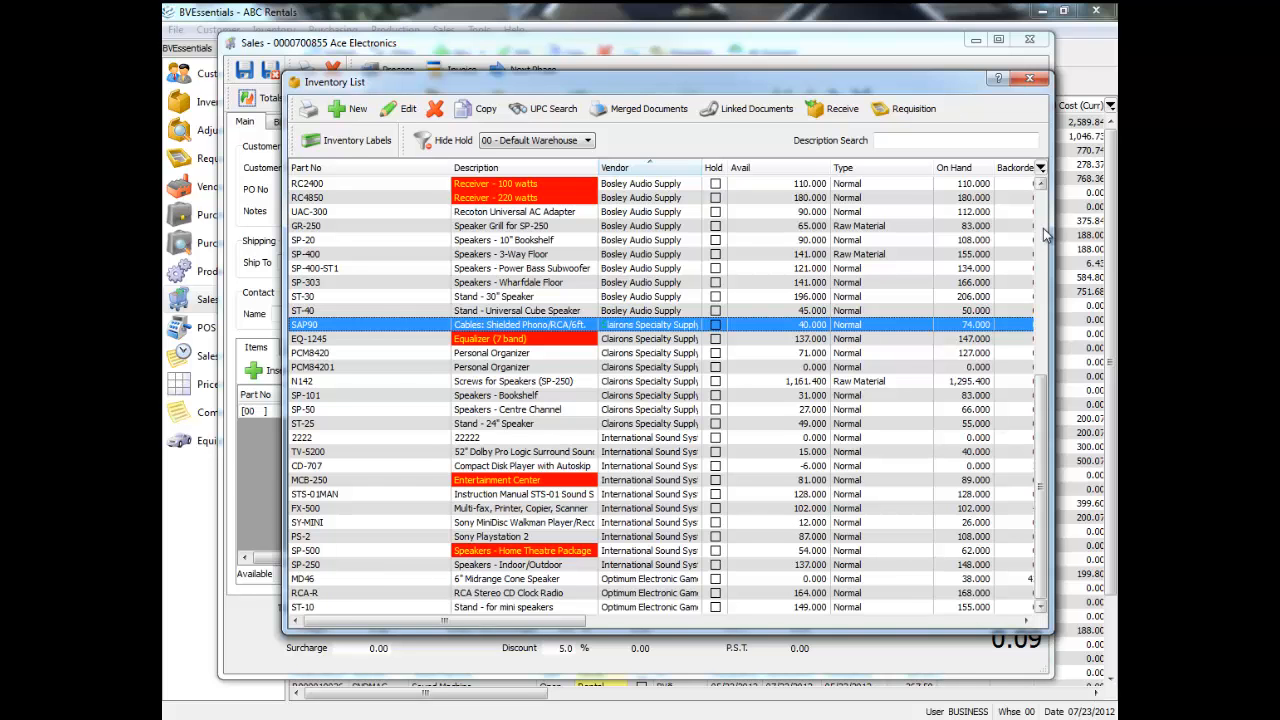
Add part SAP90 (Cables: Shielded Phono/RCA/6ft.) to the sales order with an order quantity of 2.
double_click(375, 328)
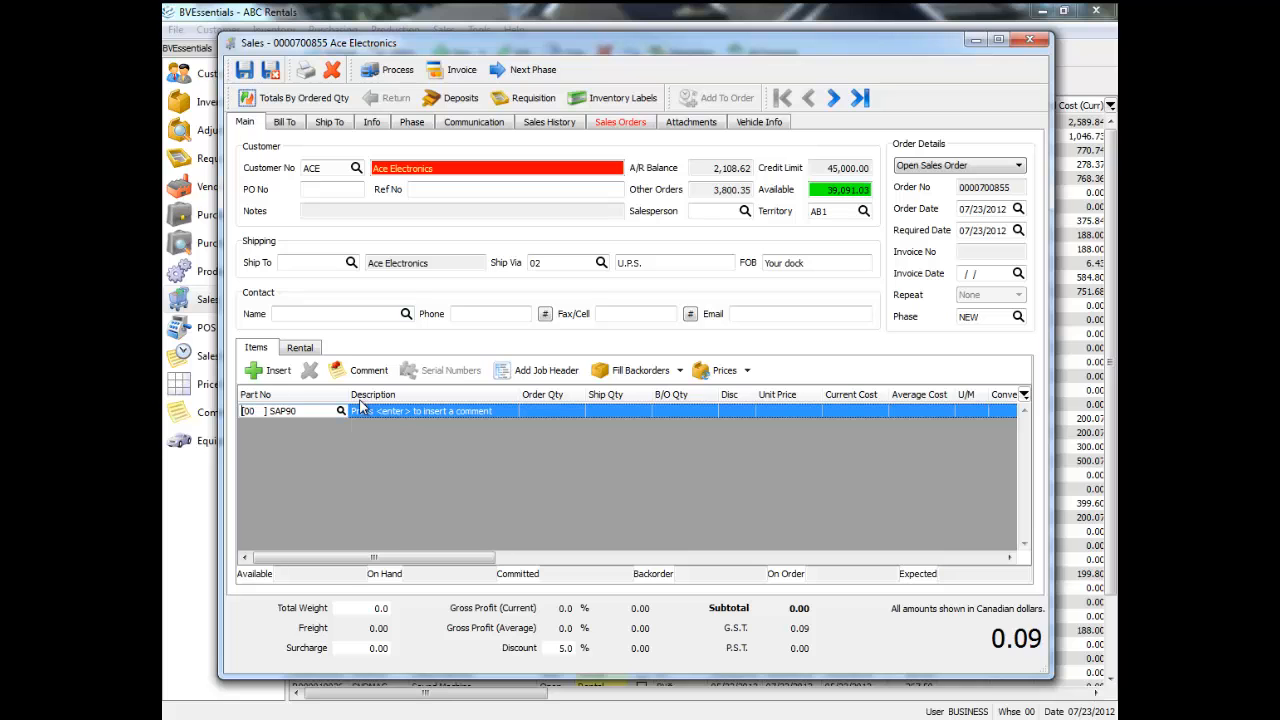
key("Tab")
key("Tab")
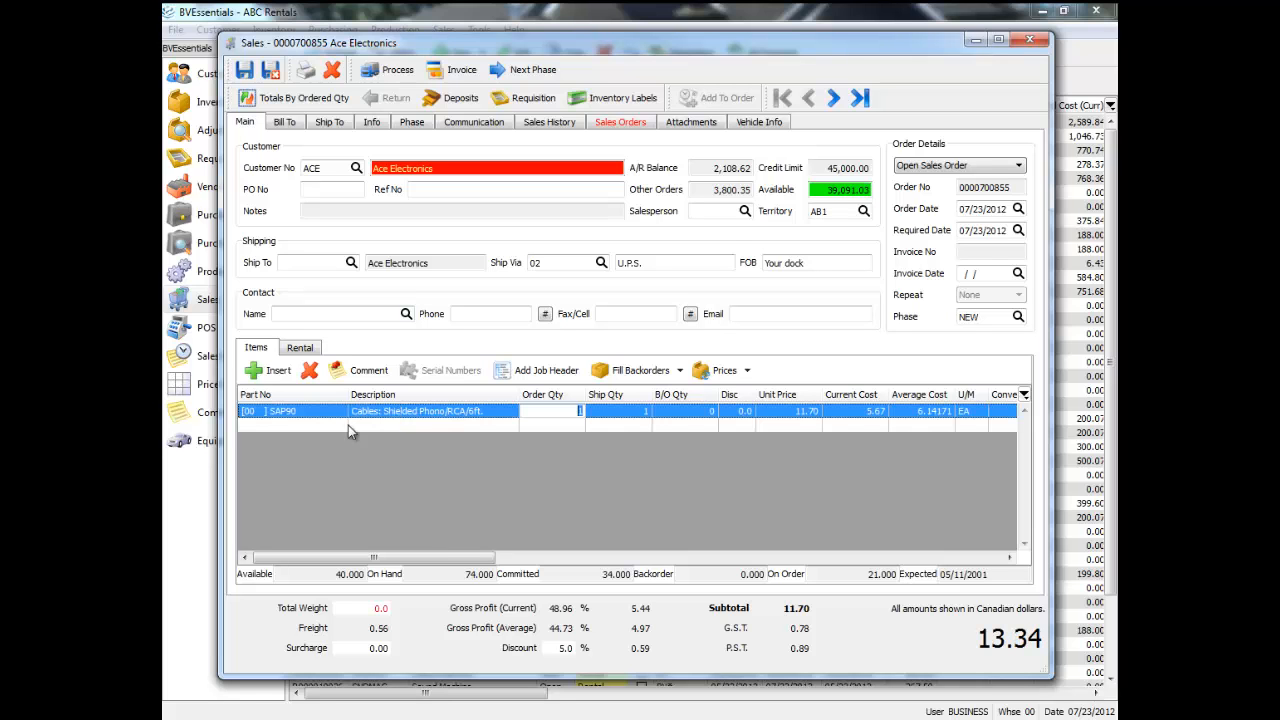
type("2")
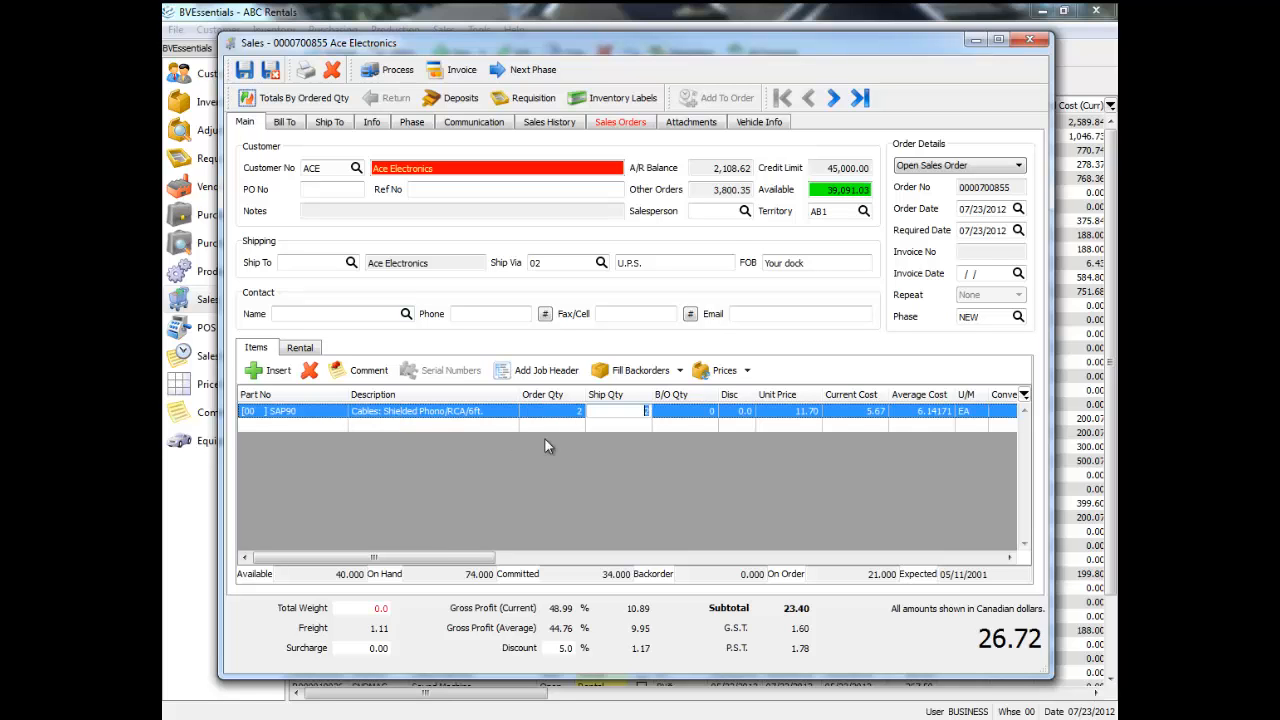
Add part CD-707 (Compact Disk Player with Autoskip) on the next order line and accept the backorder.
left_click(319, 425)
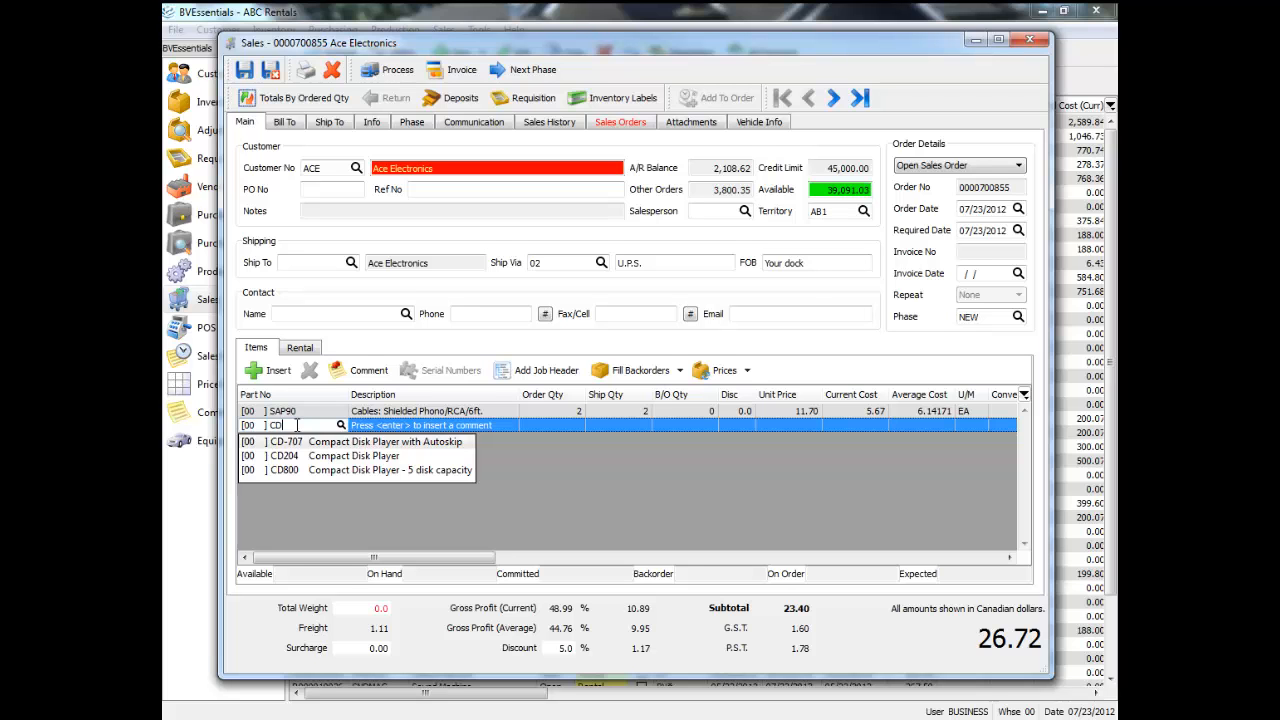
key("Return")
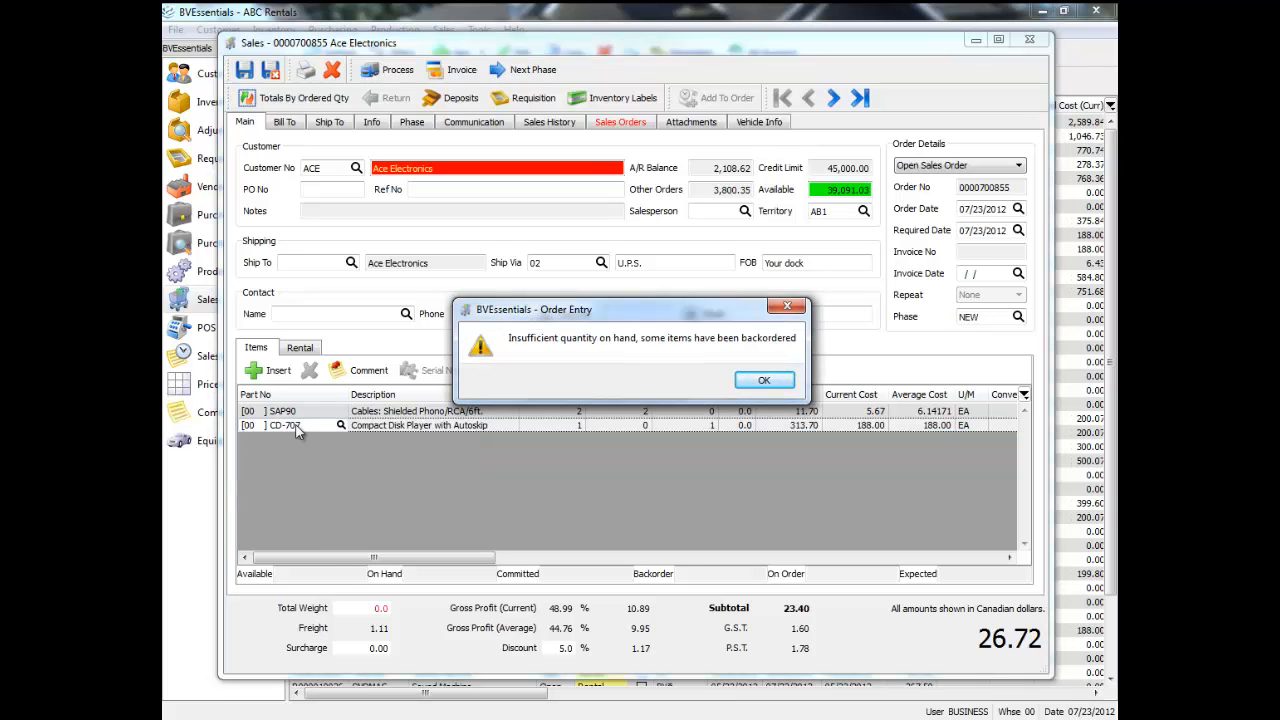
key("Return")
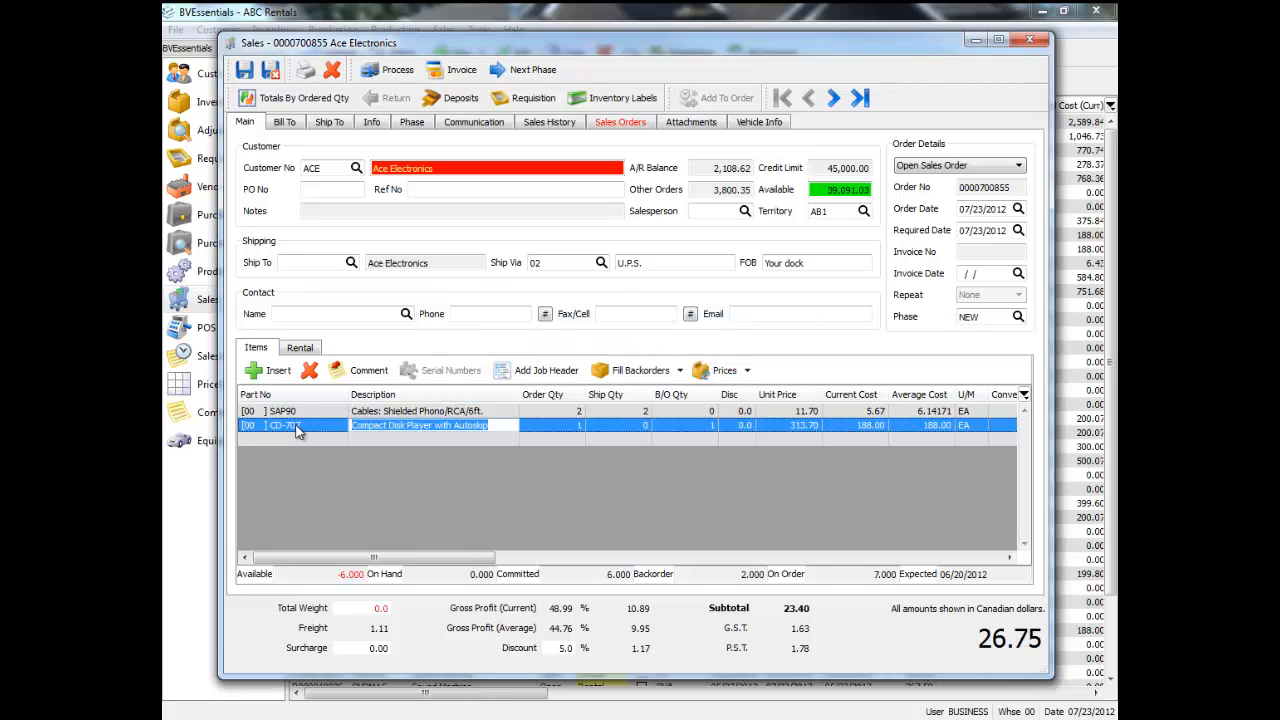
Search the inventory for SPEA from a new line of the sales order.
left_click(307, 439)
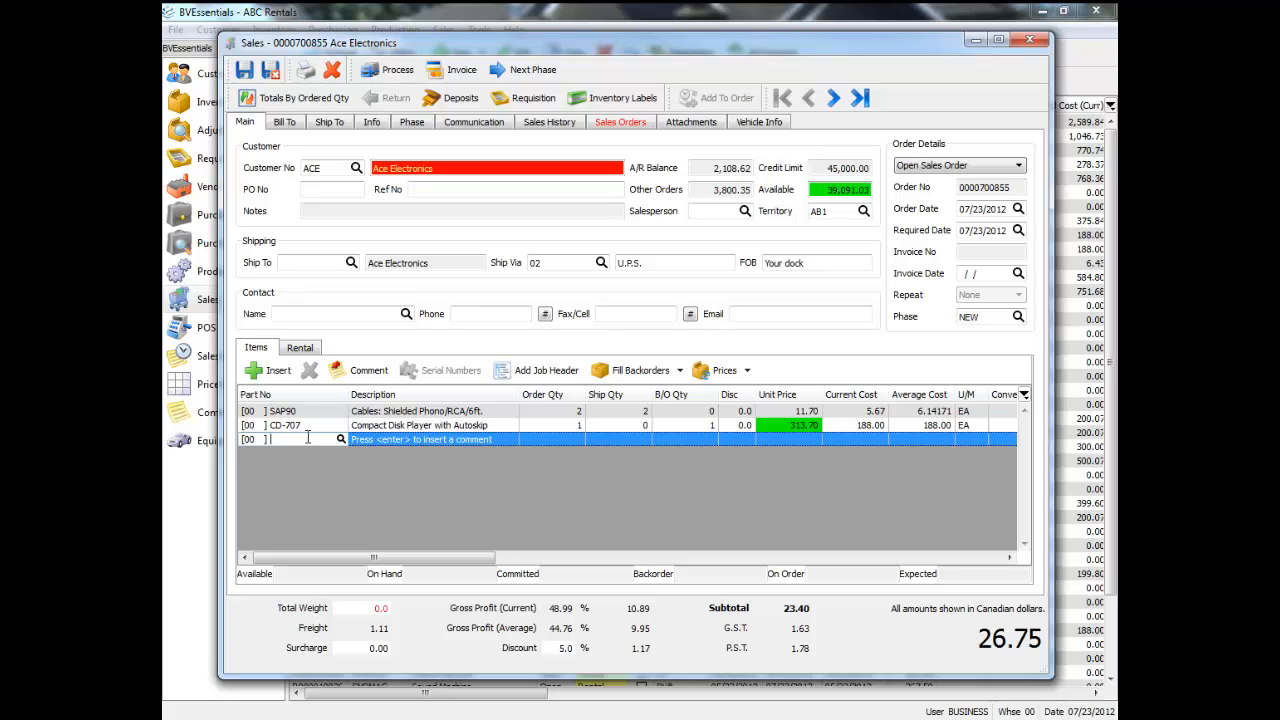
type("E")
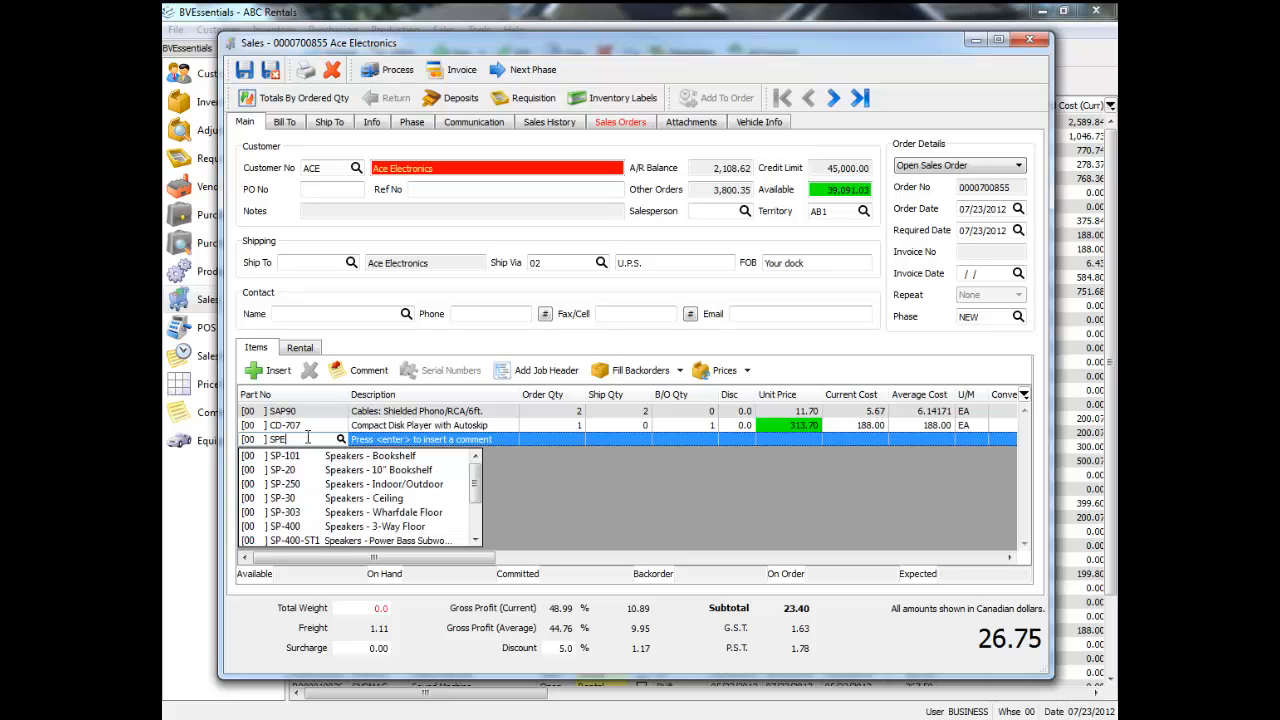
type("A")
key("Return")
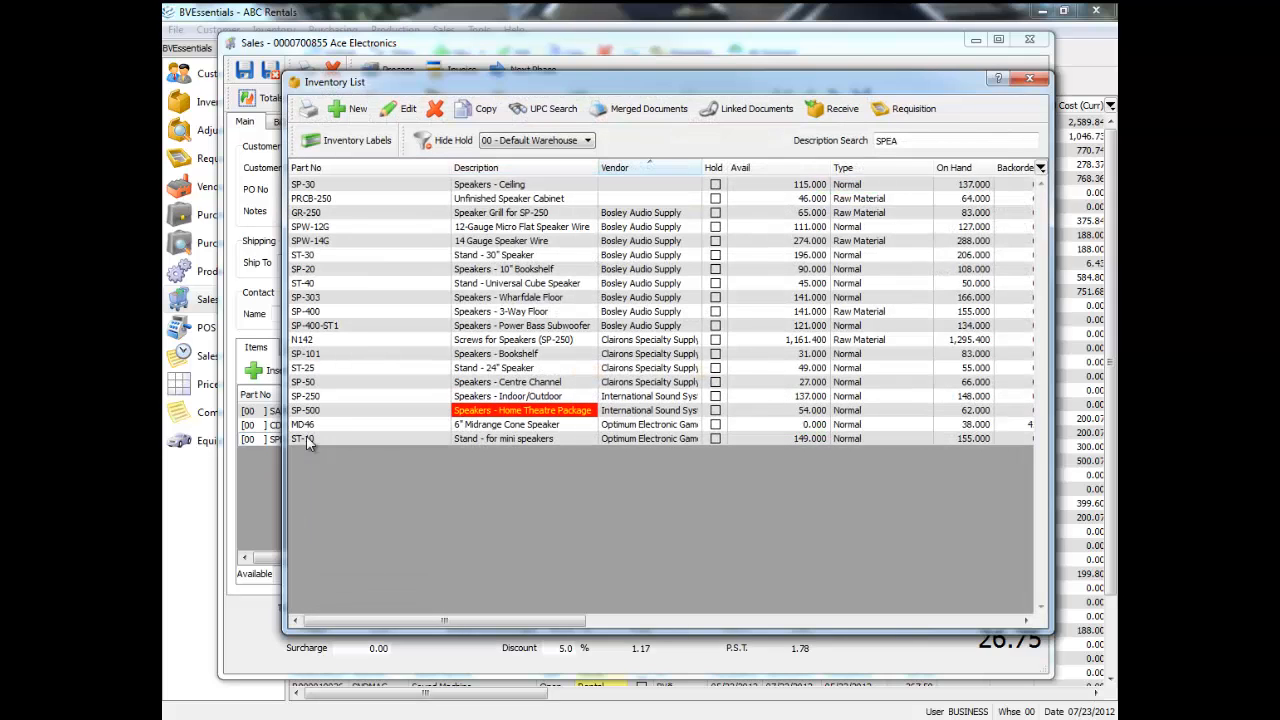
Pick the Stand - 30" Speaker (ST-30) from the filtered inventory and add it to the sales order.
left_click(496, 188)
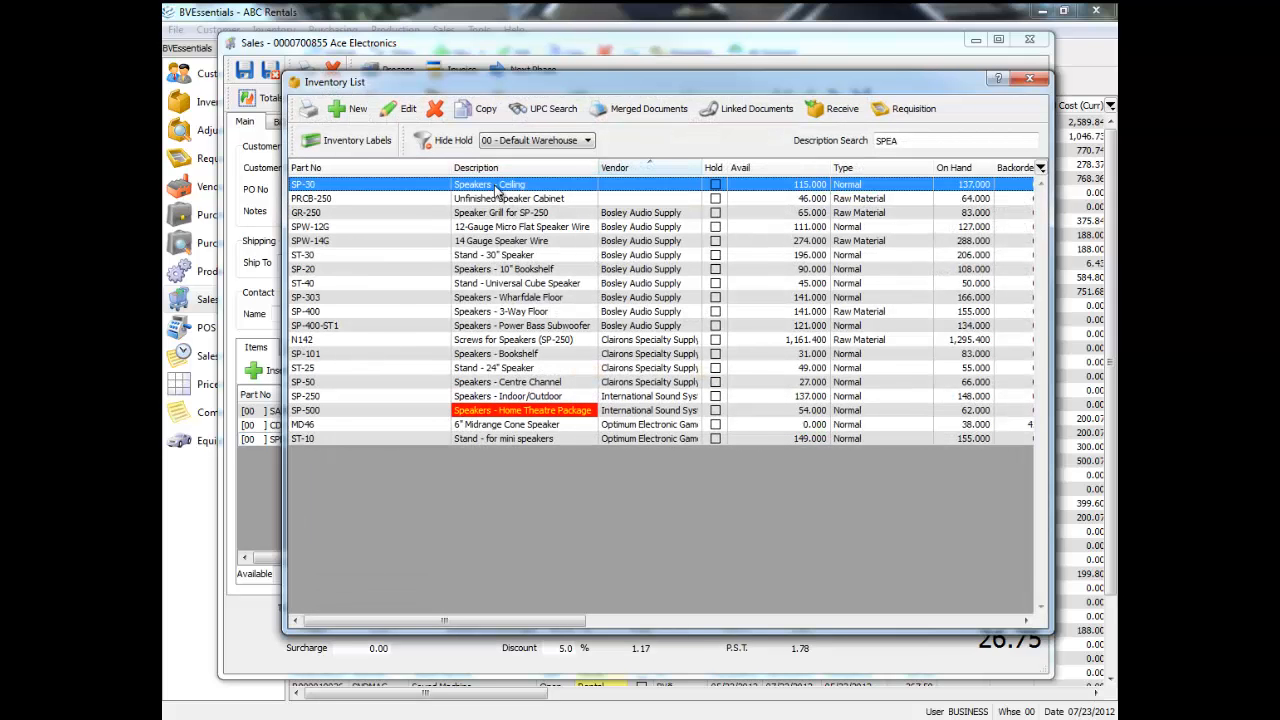
left_click(520, 200)
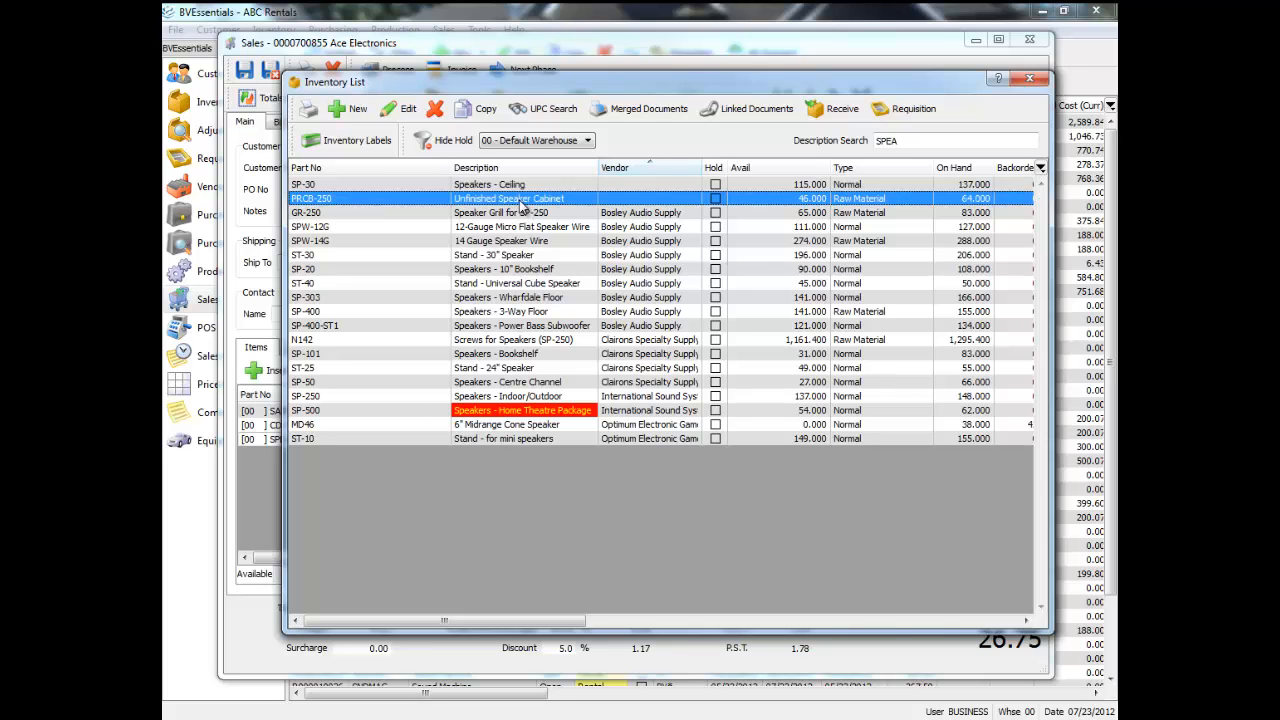
left_click(520, 213)
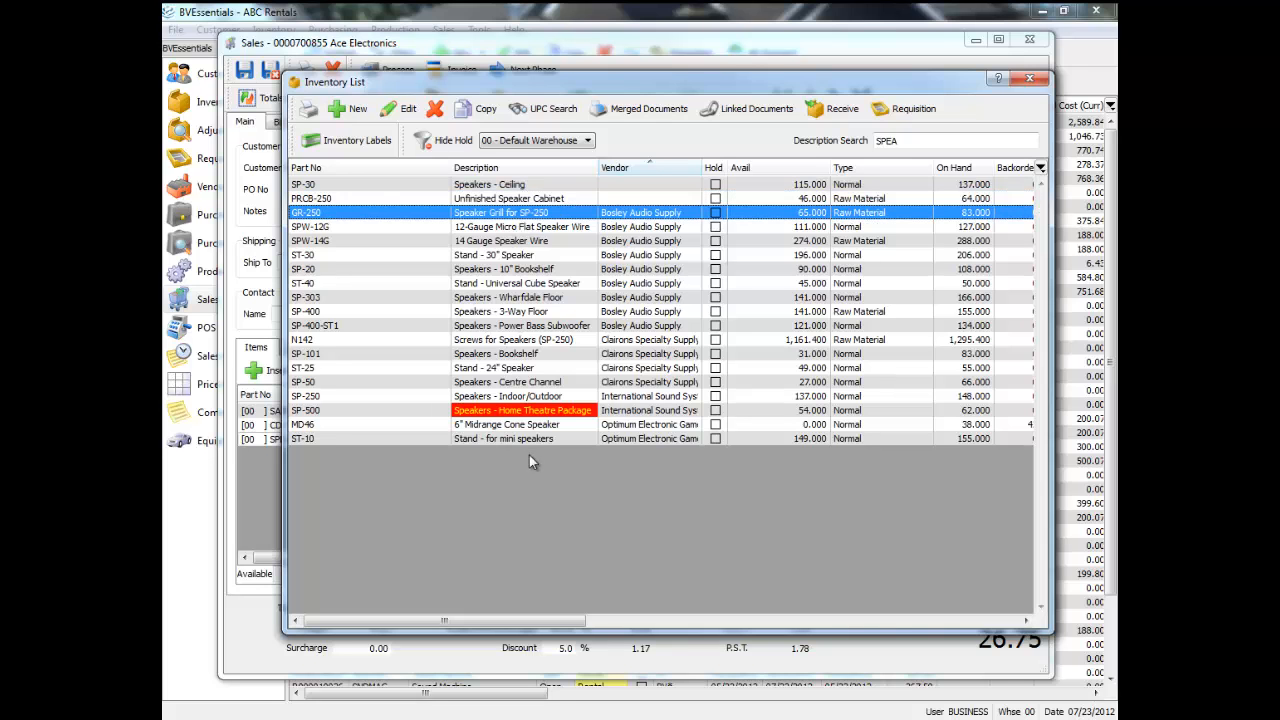
double_click(537, 256)
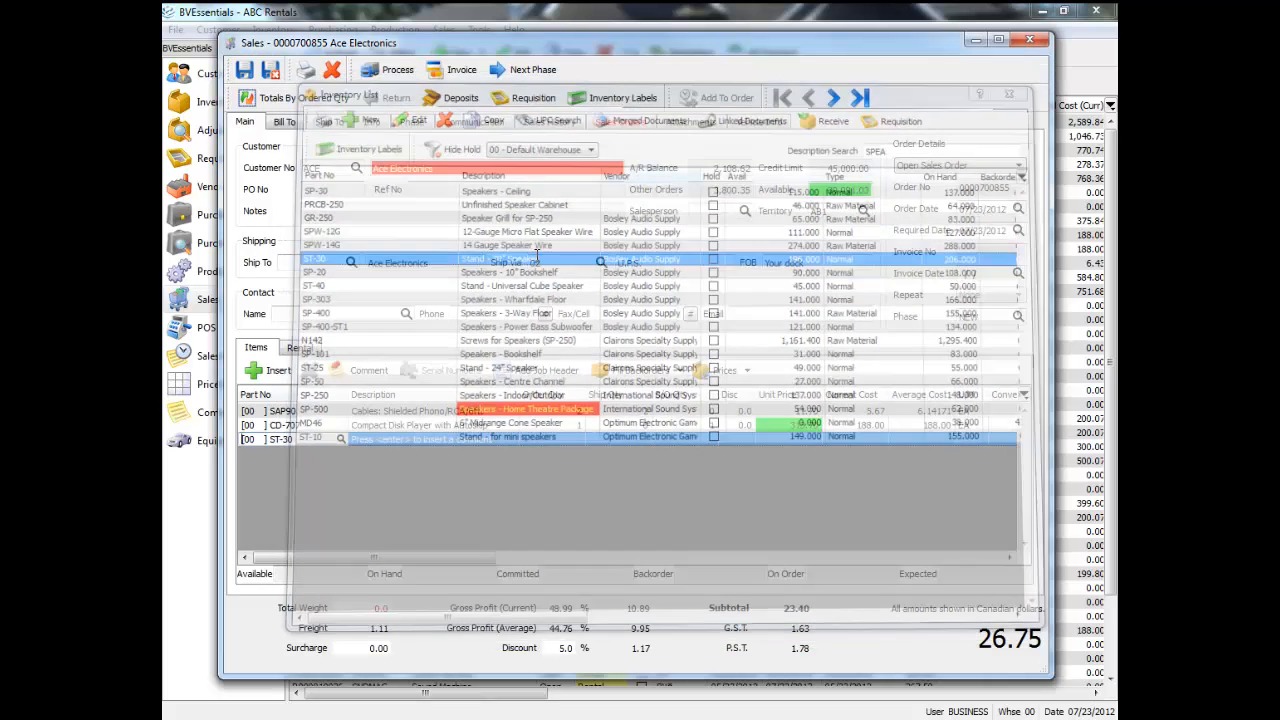
key("Return")
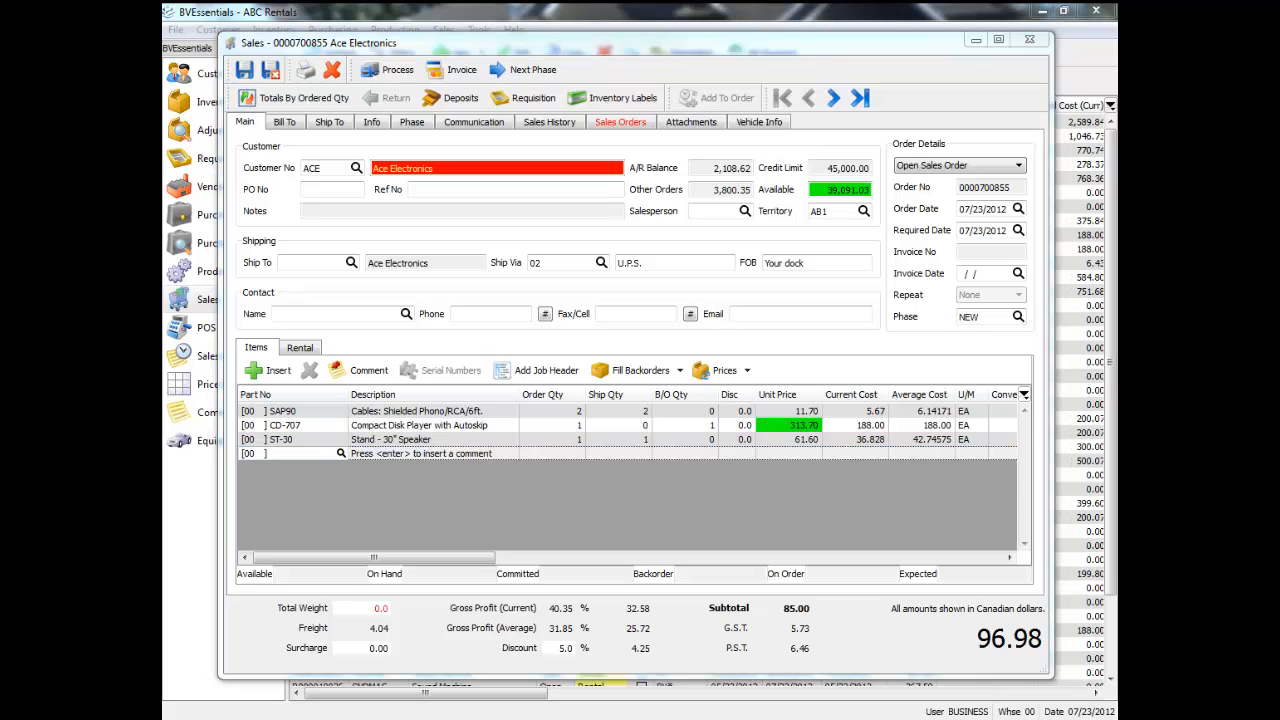
Go through the SAP90 line's part number, description, order quantity and ship quantity fields.
left_click(322, 411)
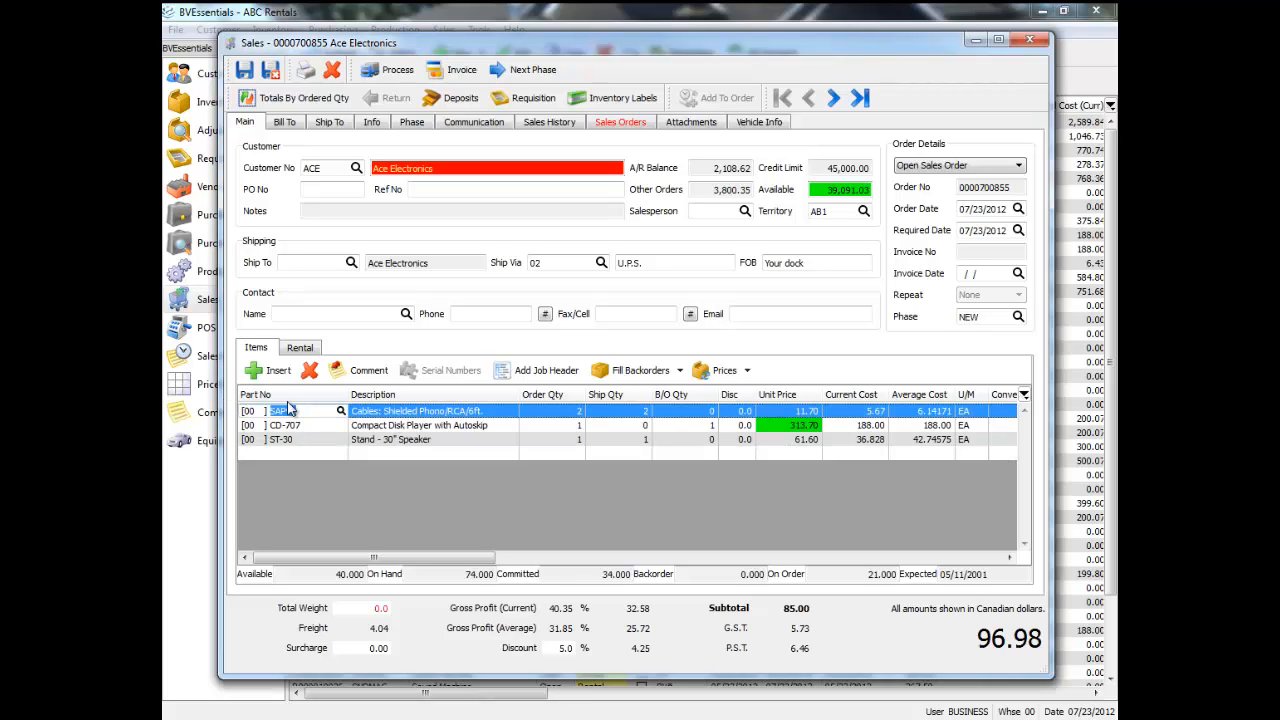
left_click(445, 410)
left_click(494, 413)
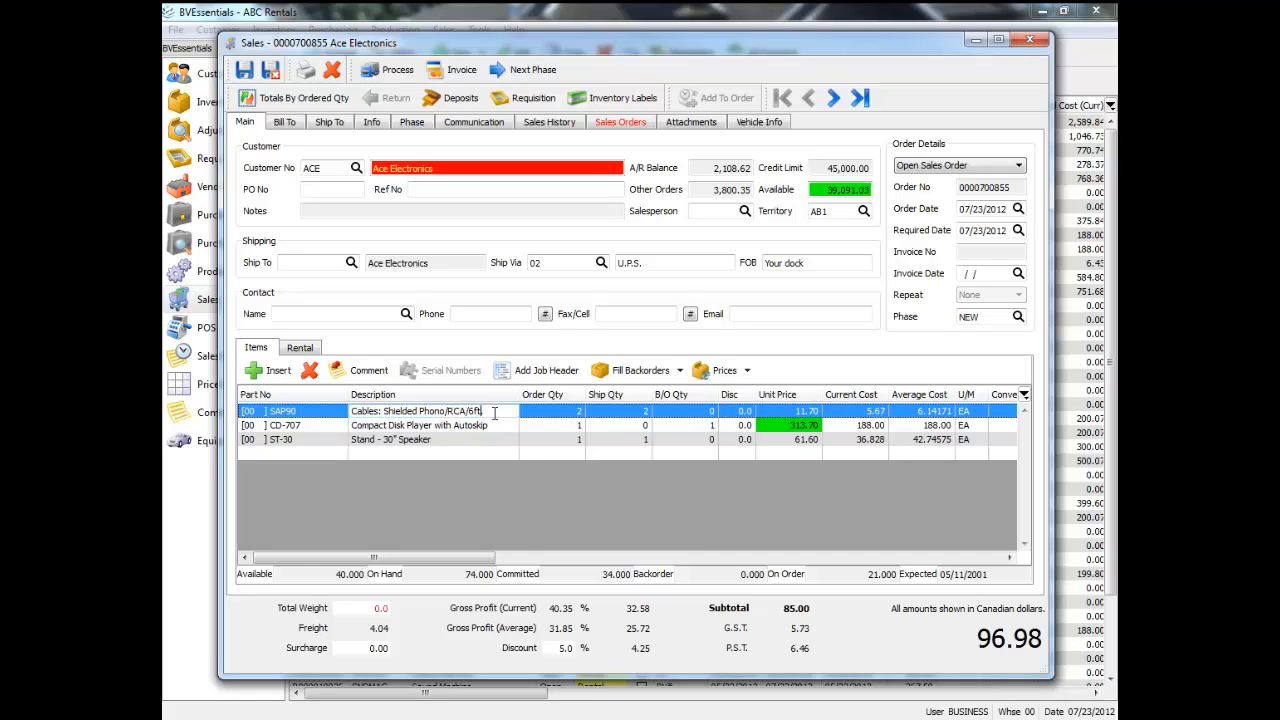
left_click(545, 414)
left_click(612, 412)
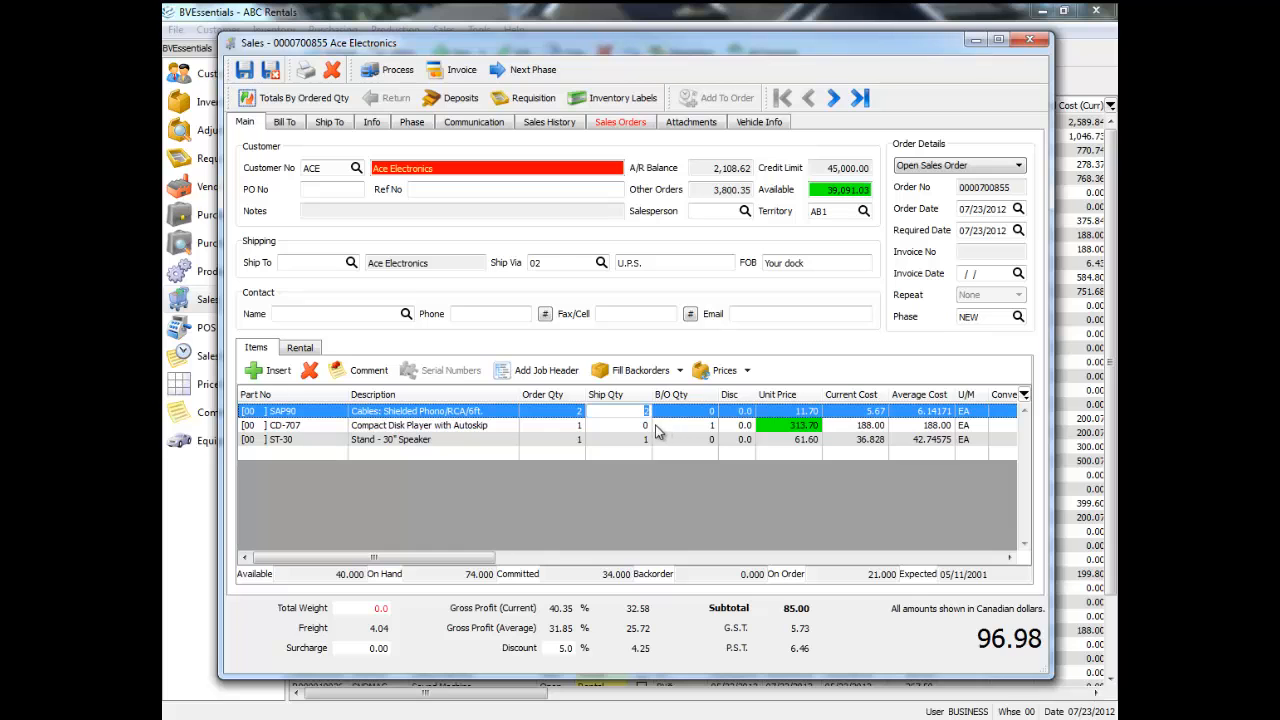
key("Tab")
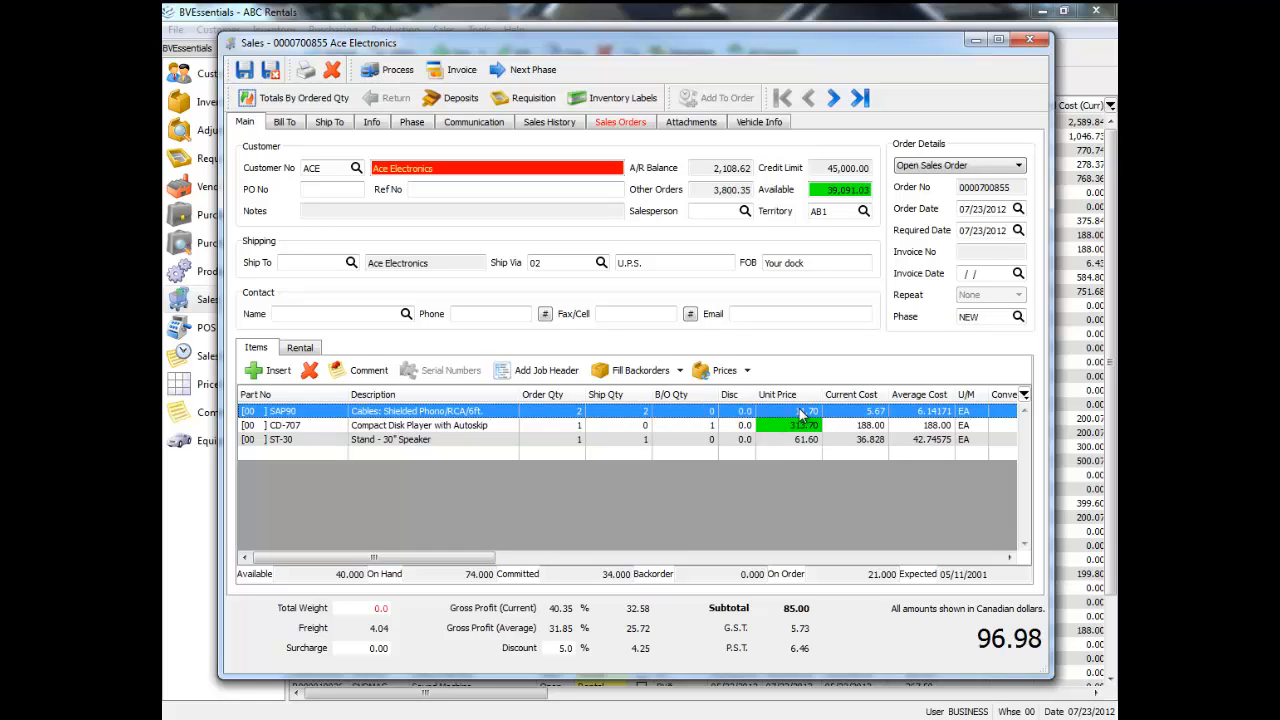
Review the selectable price levels for the SAP90 line's unit price without choosing one.
left_click(805, 411)
left_click(777, 411)
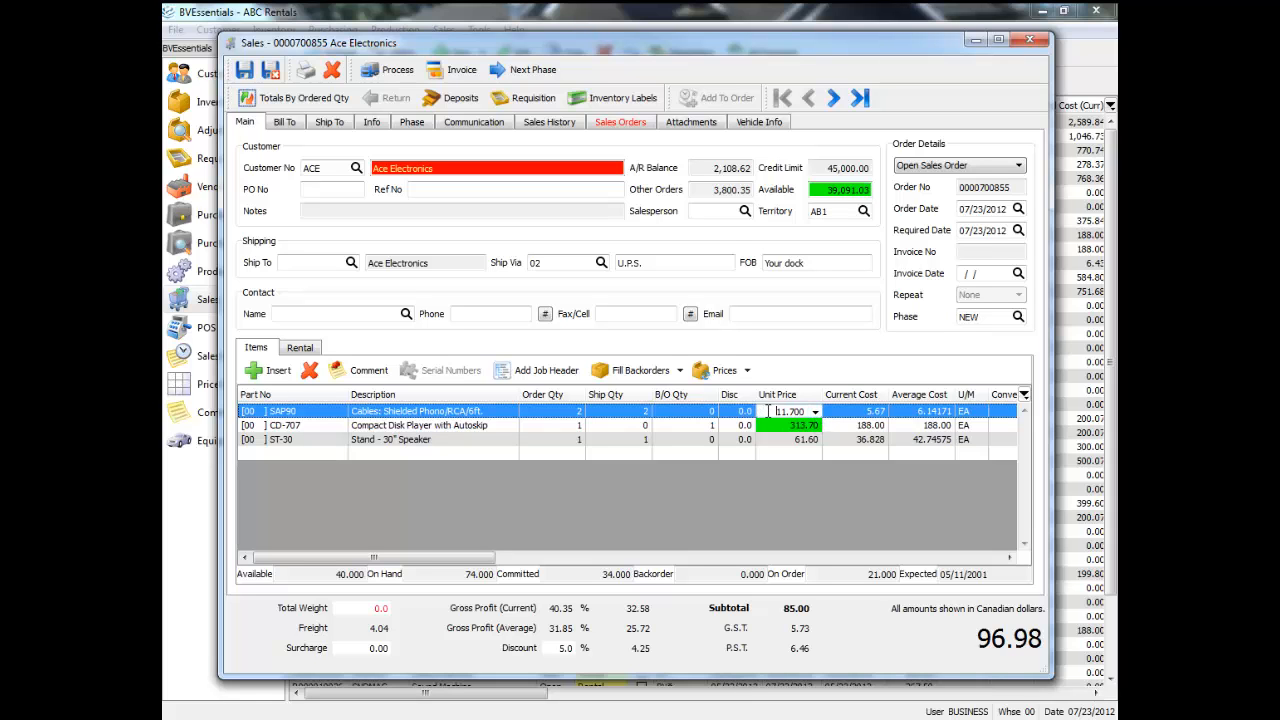
left_click(815, 411)
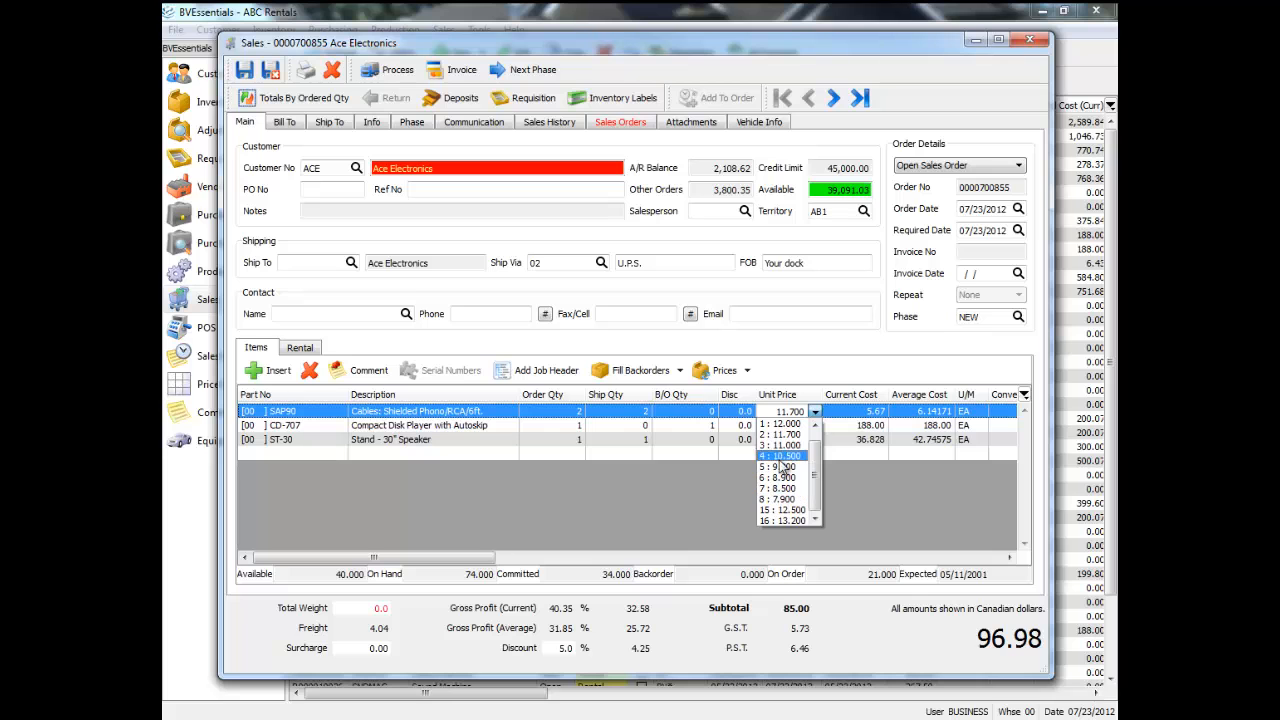
left_click(857, 400)
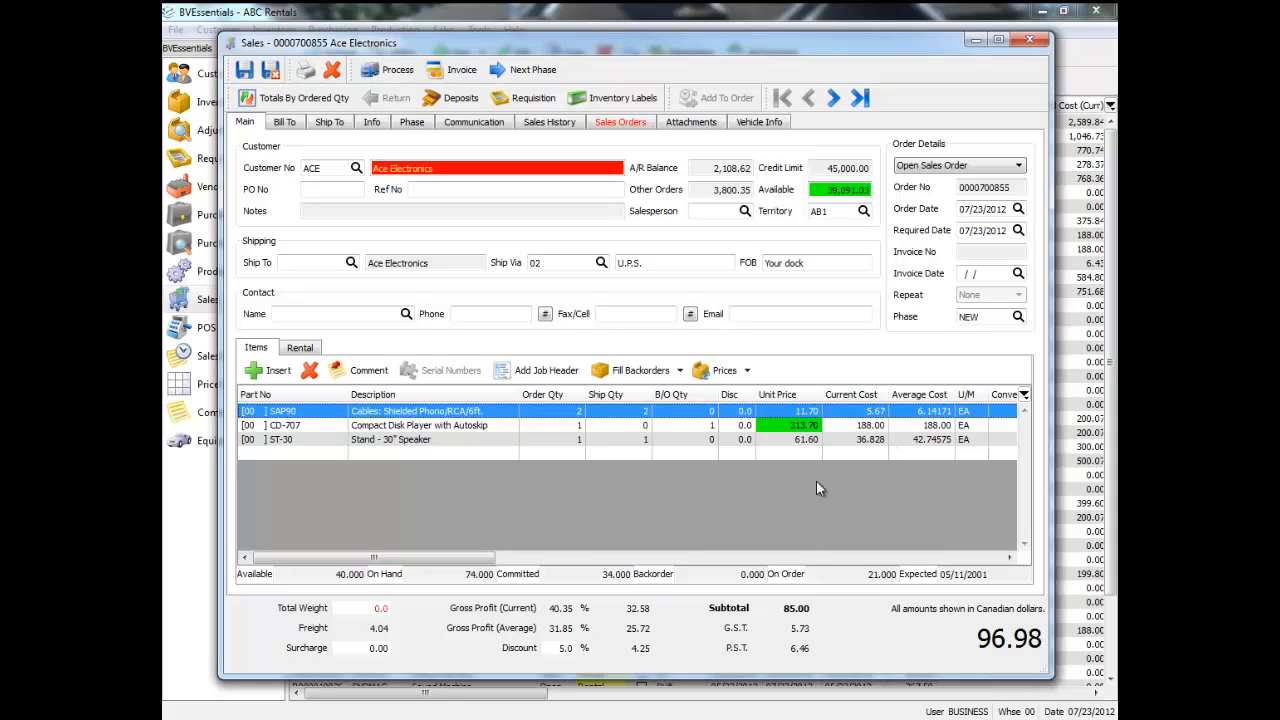
Change the unit of measure on the CD-707 line to PR and accept the backorder.
left_click_drag(455, 563, 562, 566)
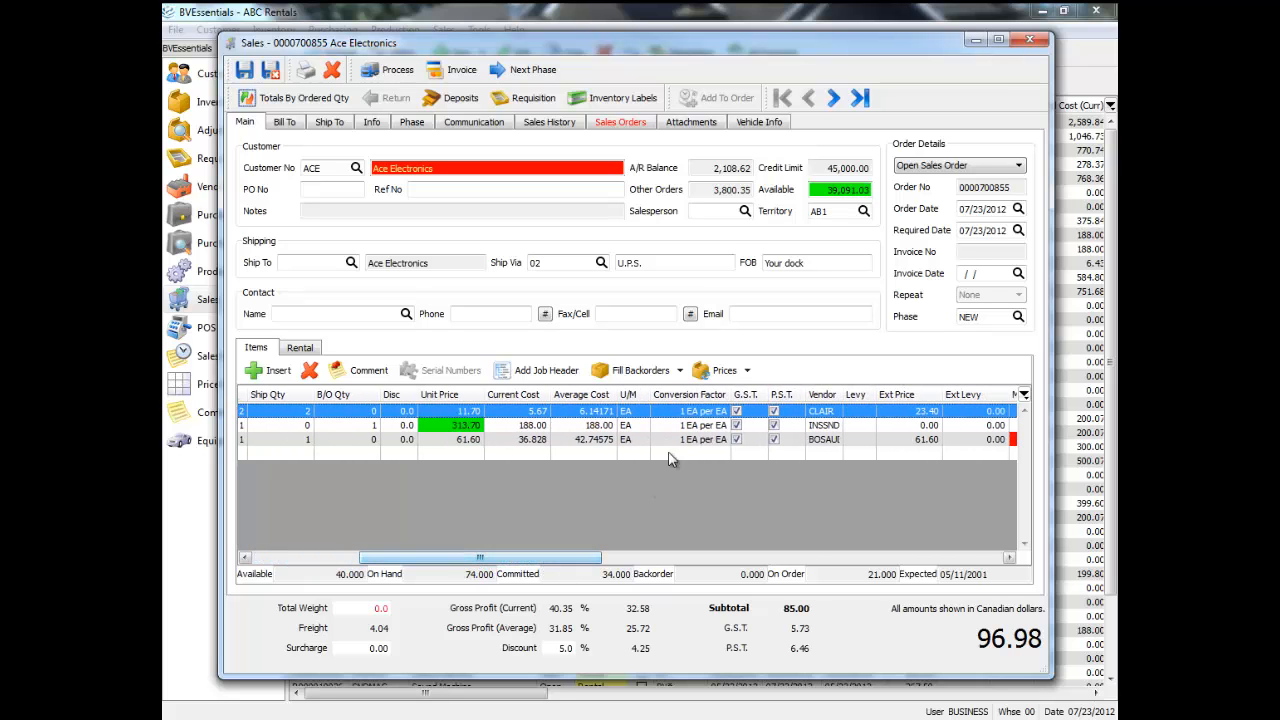
left_click(643, 411)
left_click(628, 425)
left_click(643, 425)
left_click(634, 450)
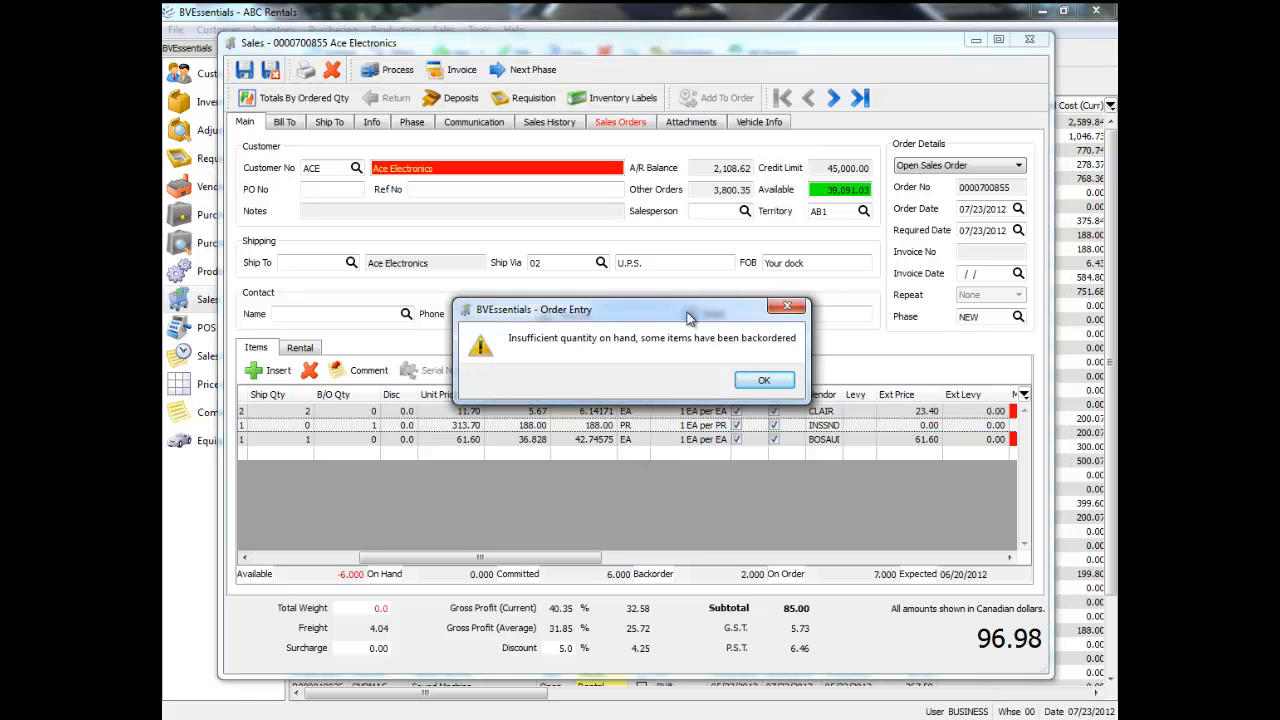
left_click(764, 381)
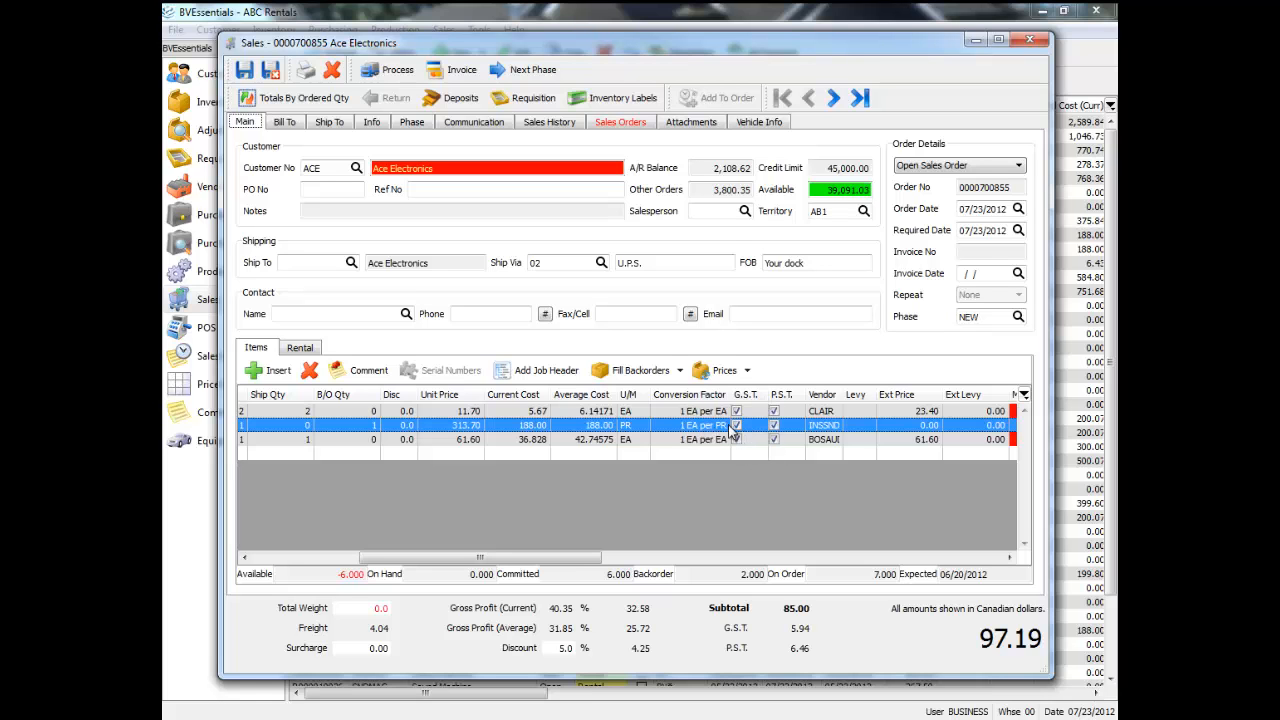
Widen the Vendor column in the order items grid so that the full vendor codes fit.
left_click_drag(582, 558, 660, 558)
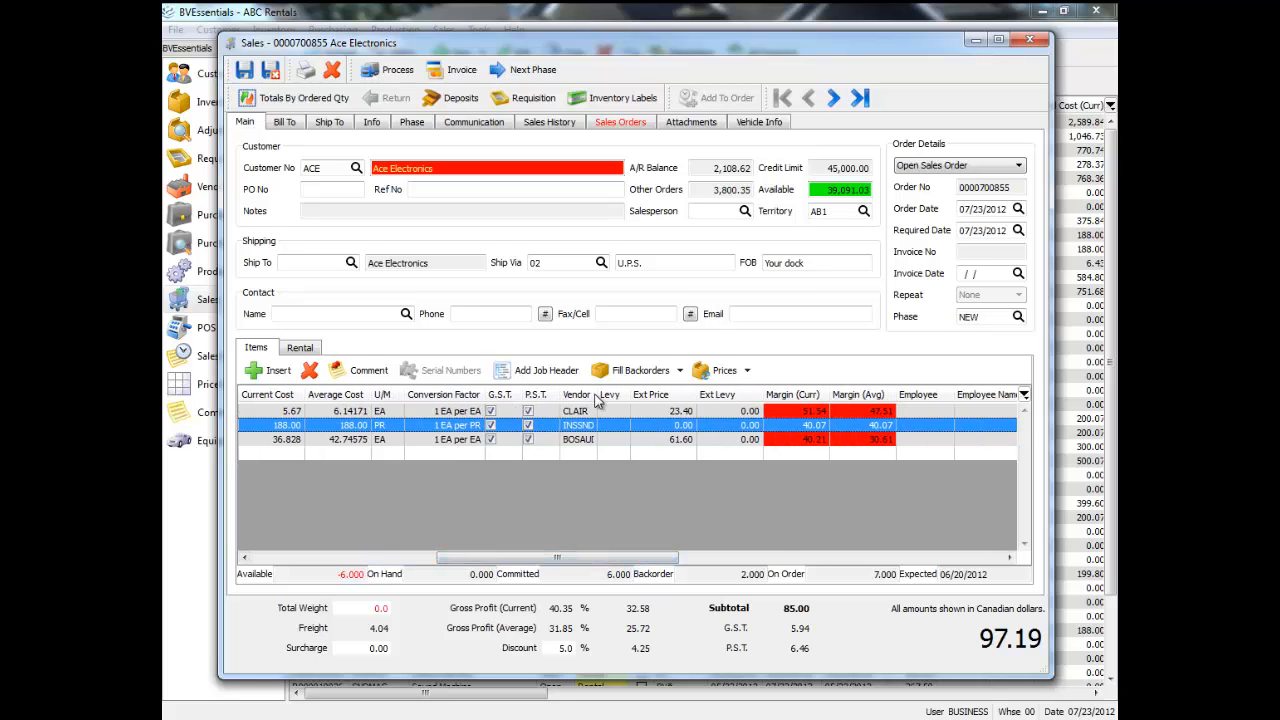
left_click_drag(598, 395, 629, 396)
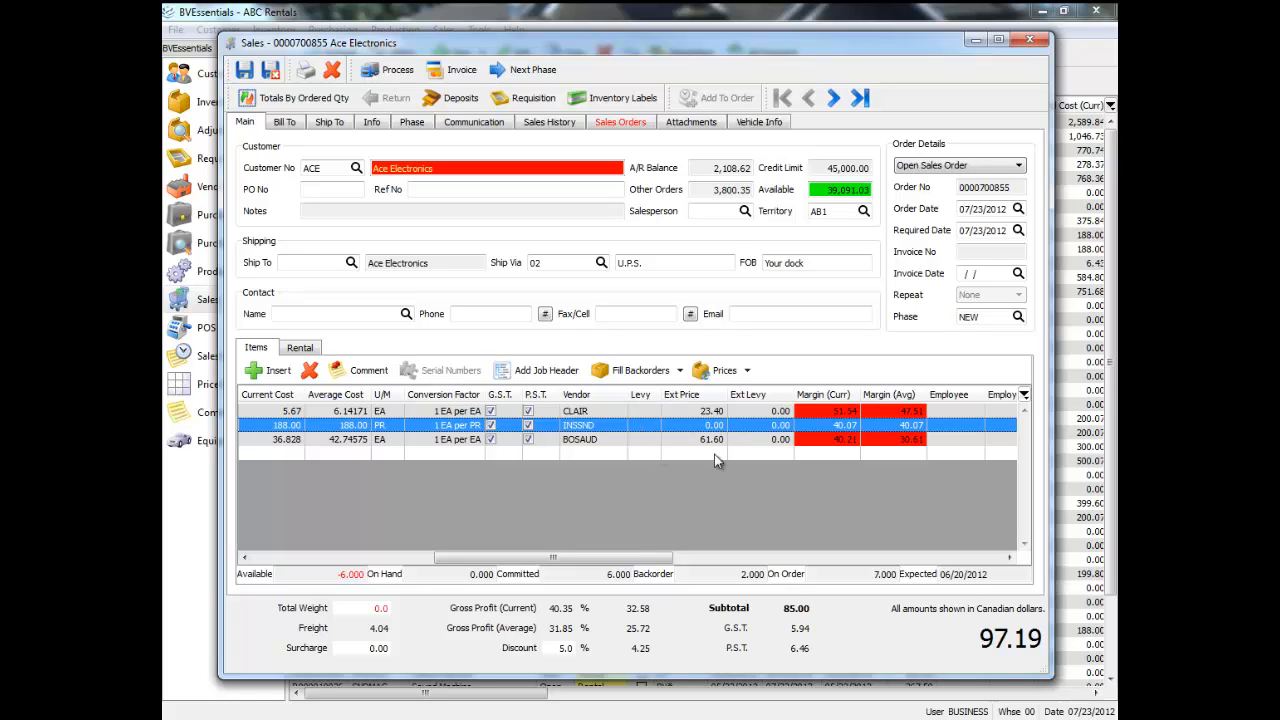
Assign an employee to the SAP90 line from the employee lookup.
left_click_drag(630, 562, 703, 572)
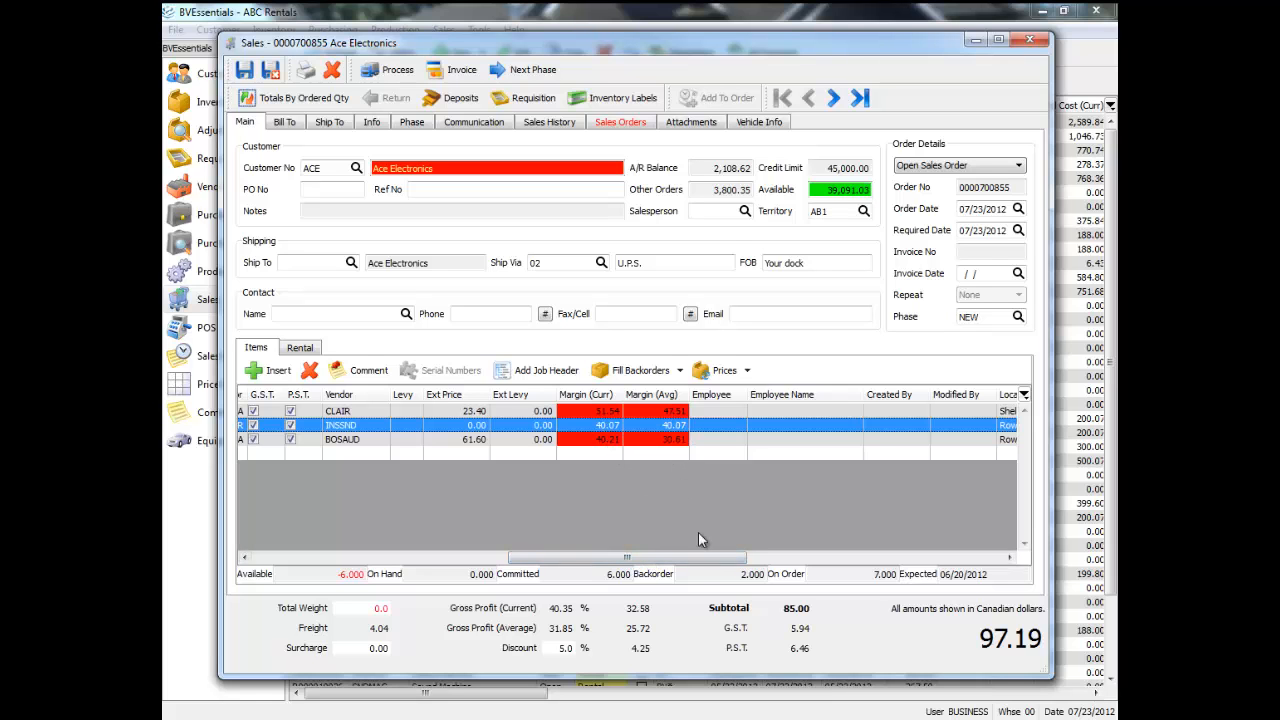
left_click_drag(681, 557, 696, 561)
left_click(681, 410)
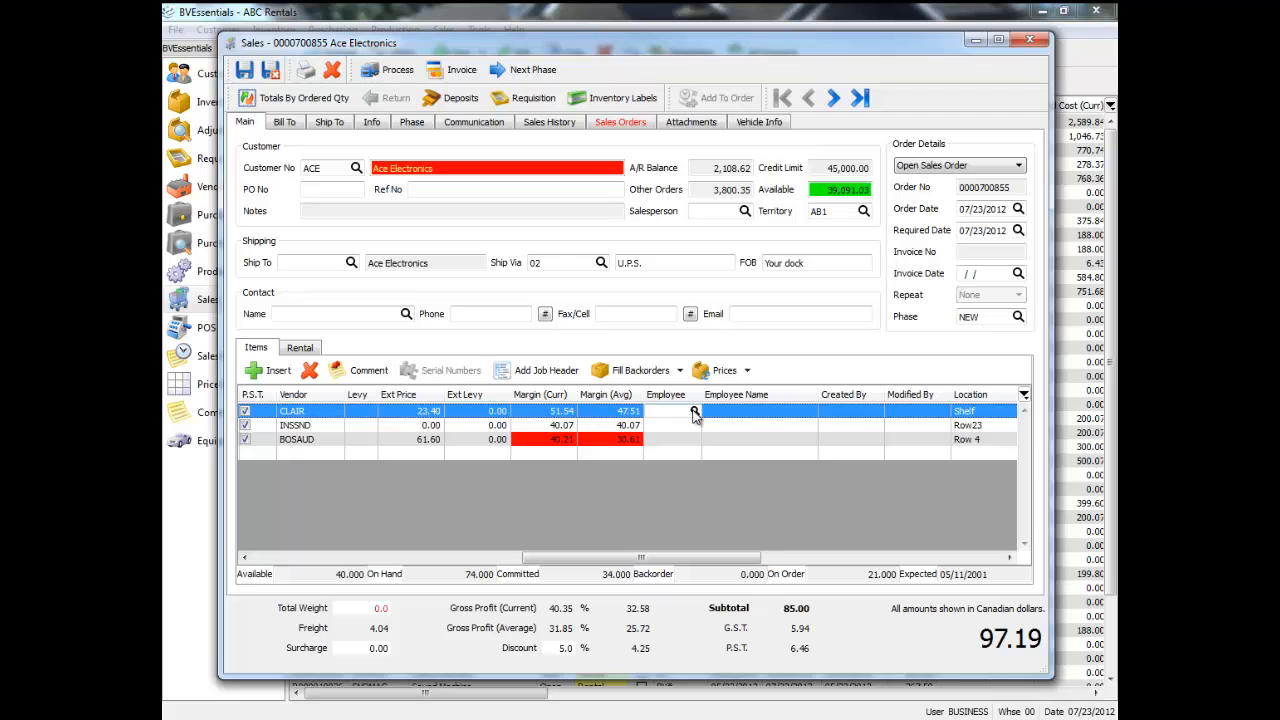
left_click(695, 411)
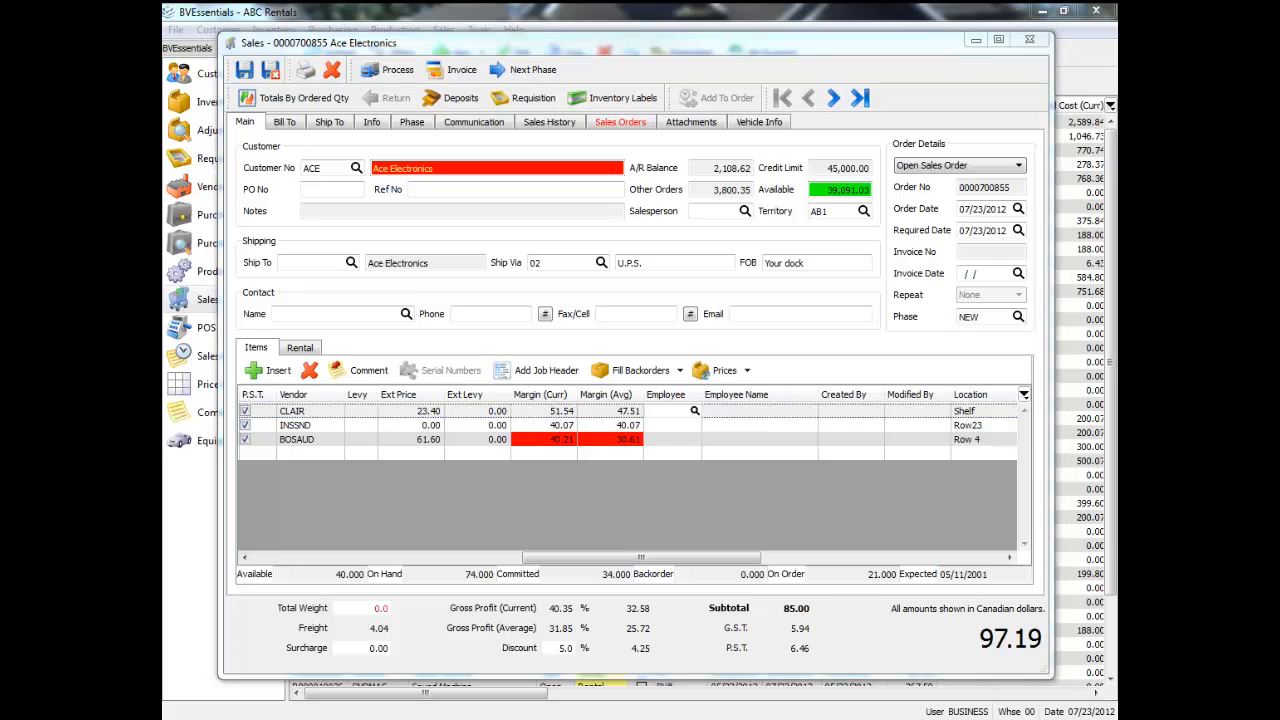
double_click(489, 413)
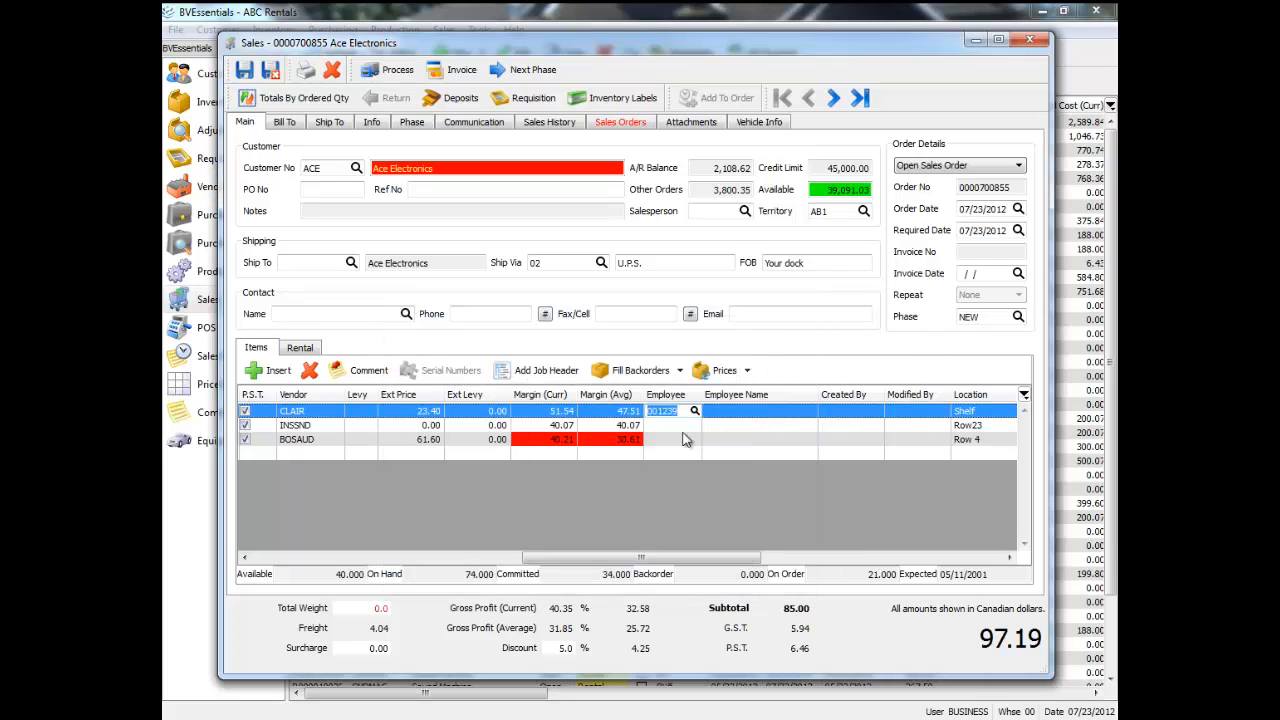
left_click(683, 427)
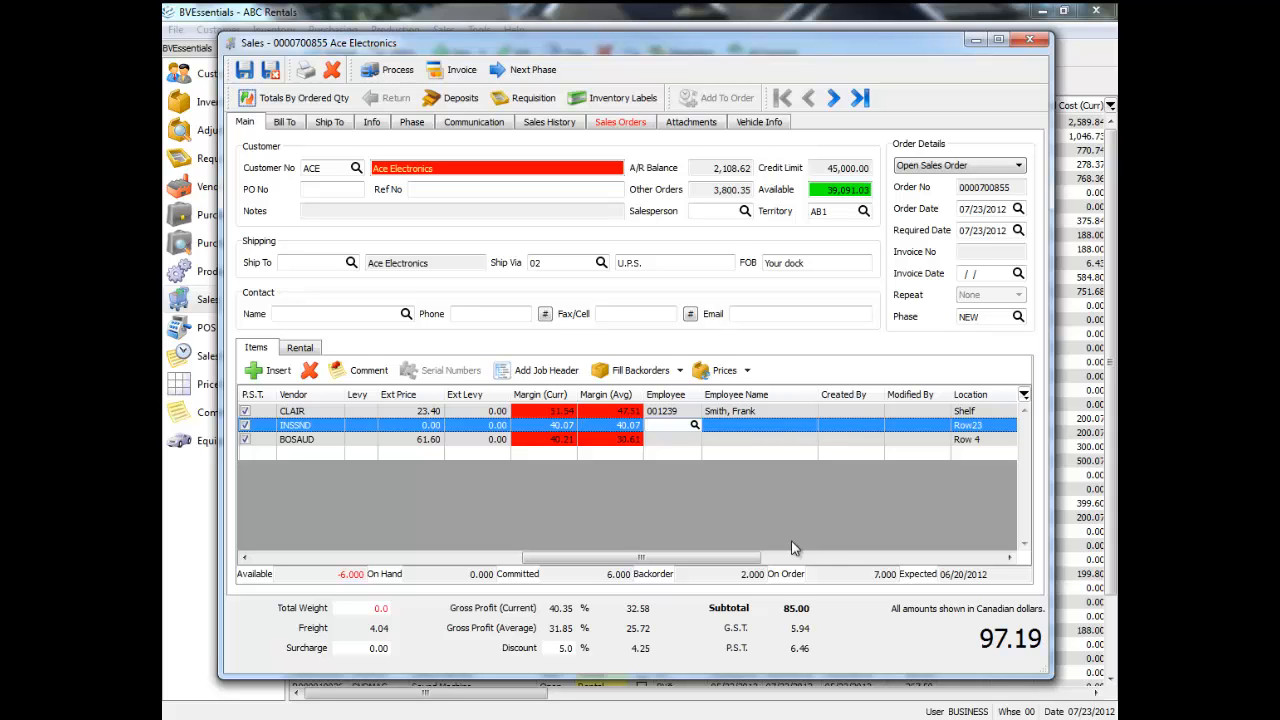
Examine the Created By, Modified By, Location and Pack Size columns for the order lines.
left_click_drag(740, 557, 824, 557)
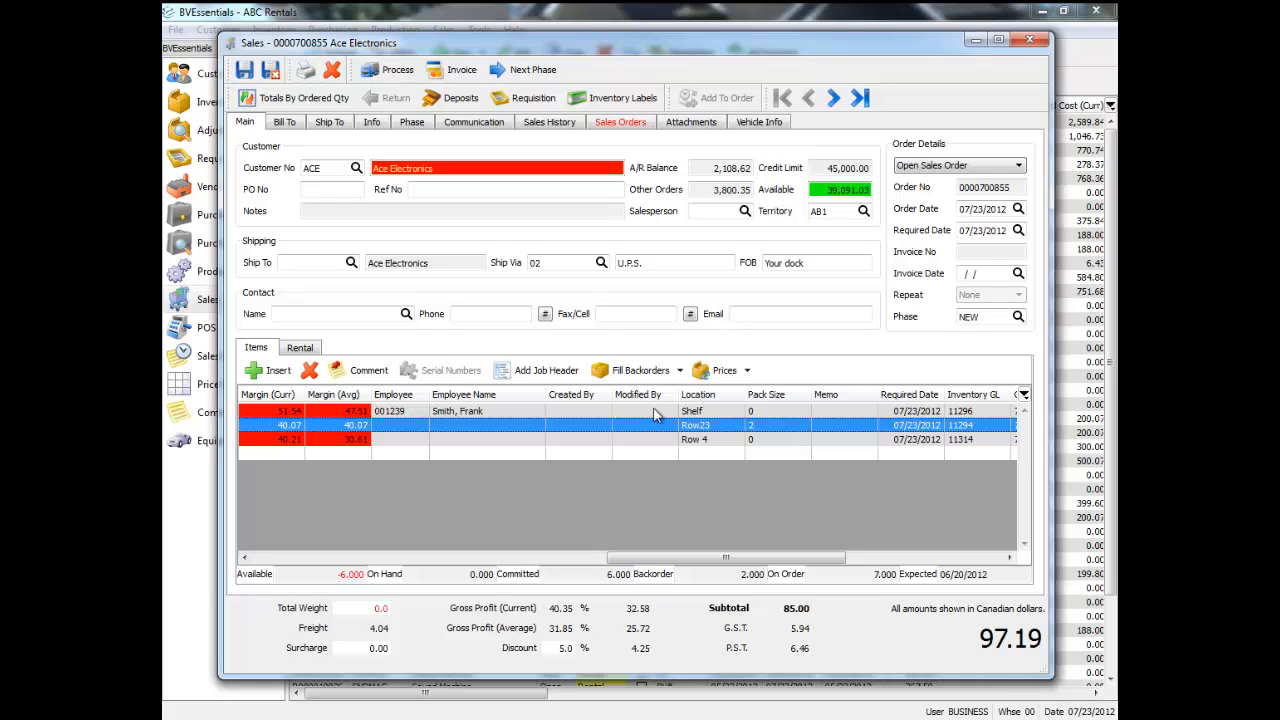
left_click_drag(752, 558, 768, 564)
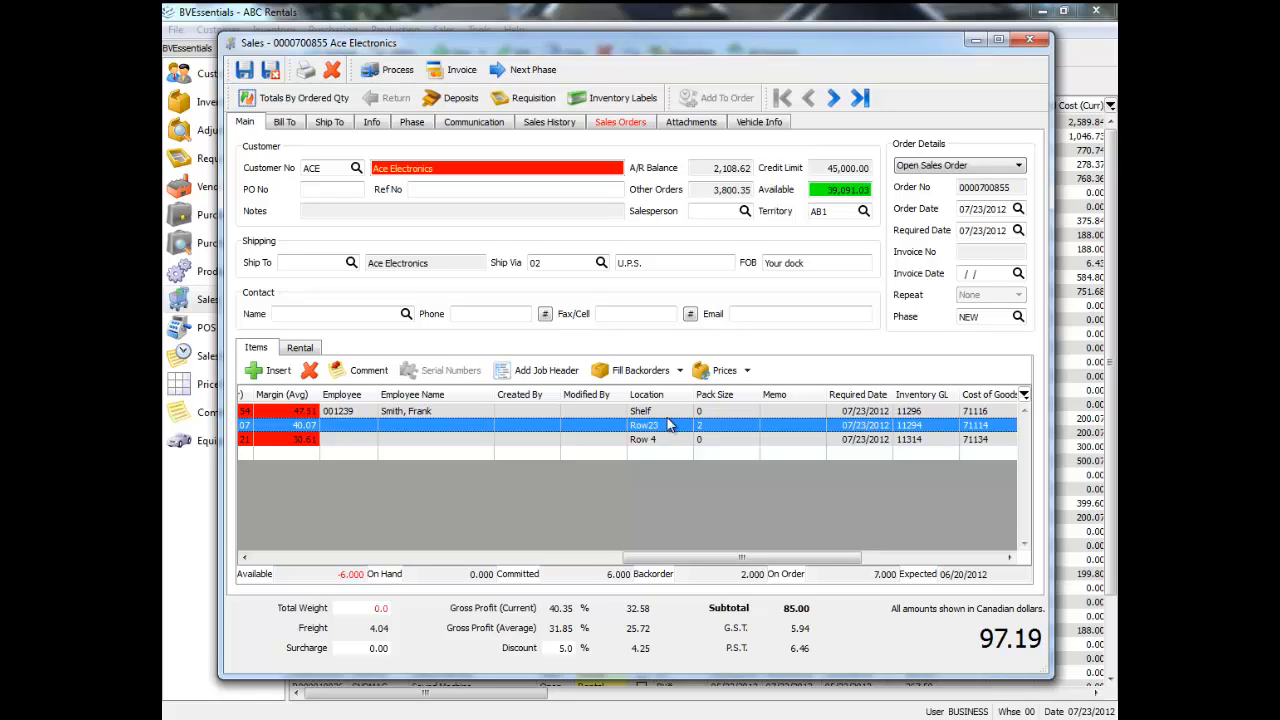
left_click(739, 442)
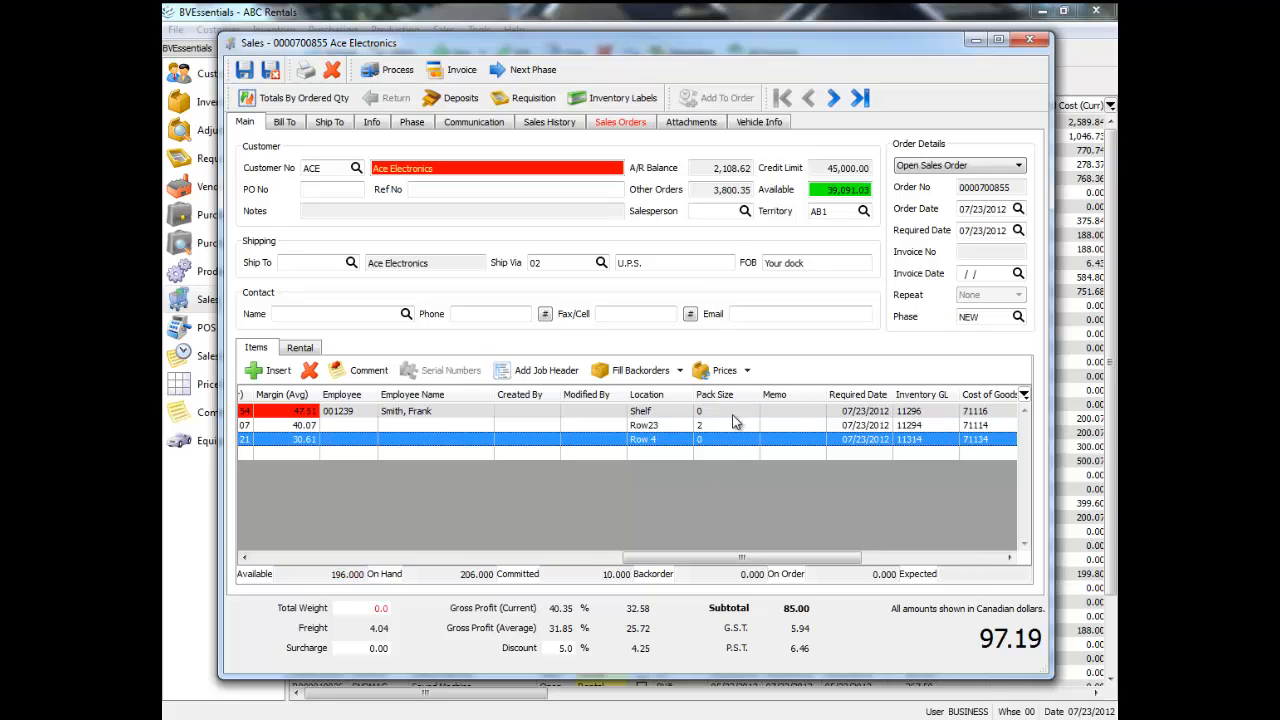
left_click(733, 413)
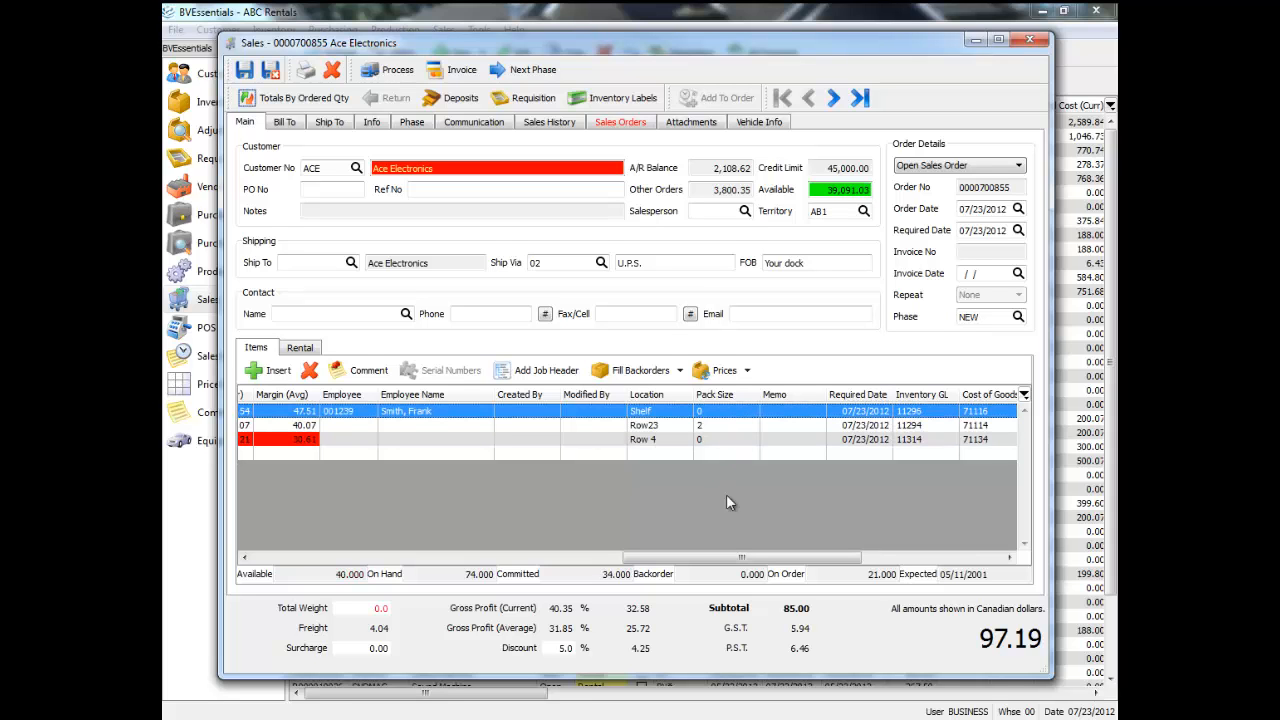
Add the memo "asdsdsd" to the CD-707 line.
left_click_drag(755, 556, 778, 560)
left_click(649, 426)
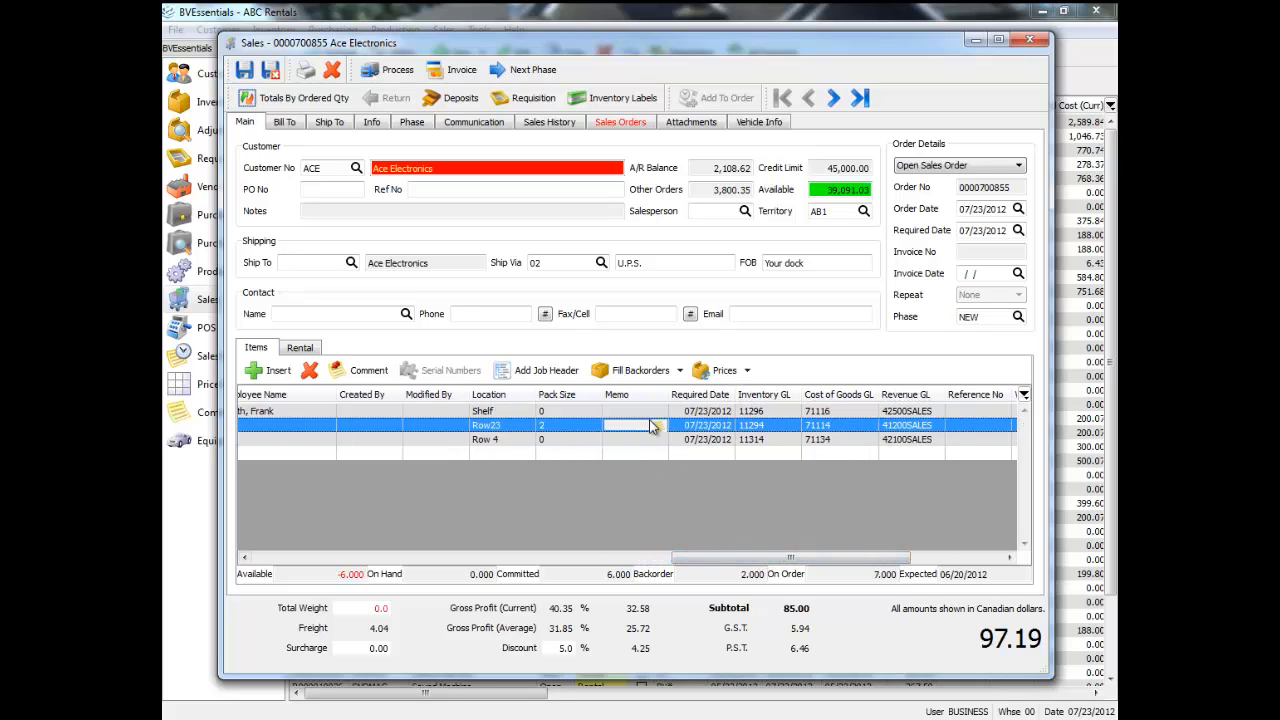
left_click(662, 427)
type("asdsdsd")
left_click(349, 293)
left_click(653, 420)
Set the CD-707 line's required date to 07/25/2012 using the calendar.
left_click(726, 427)
left_click(636, 388)
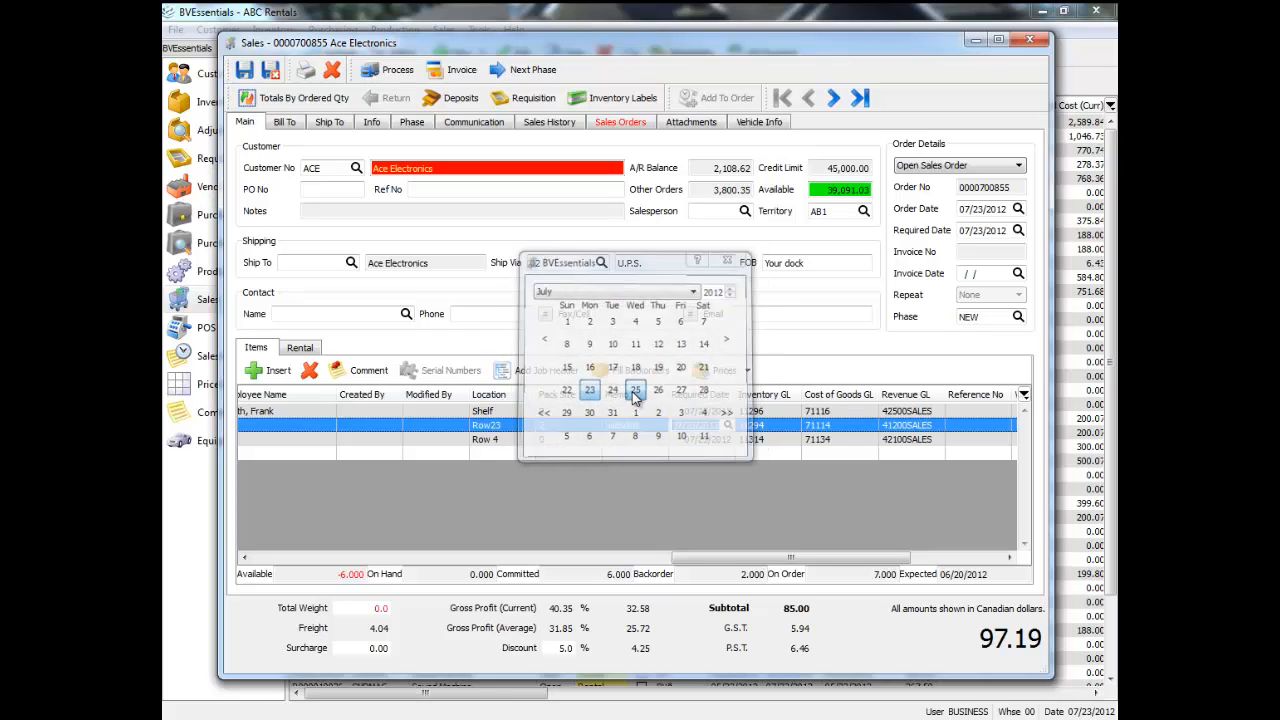
key("Tab")
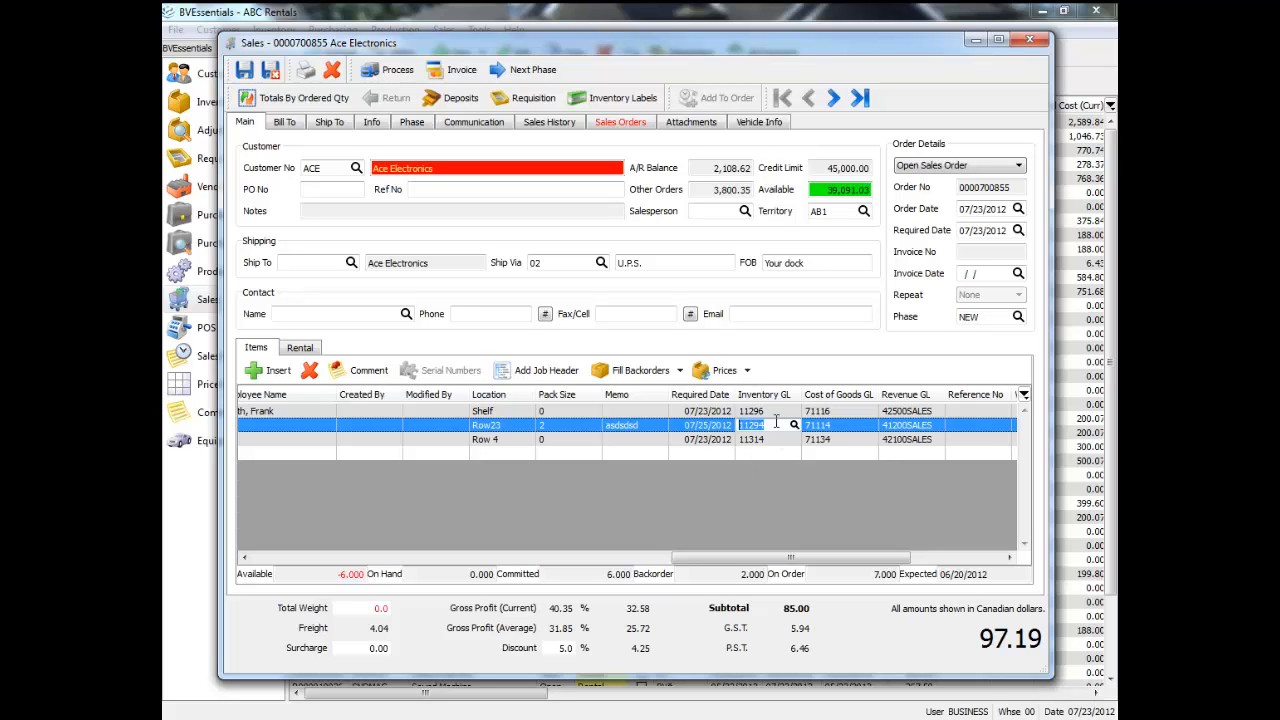
Enter reference number 2112343 and a weight of 12 on the SAP90 line.
left_click_drag(800, 563, 873, 570)
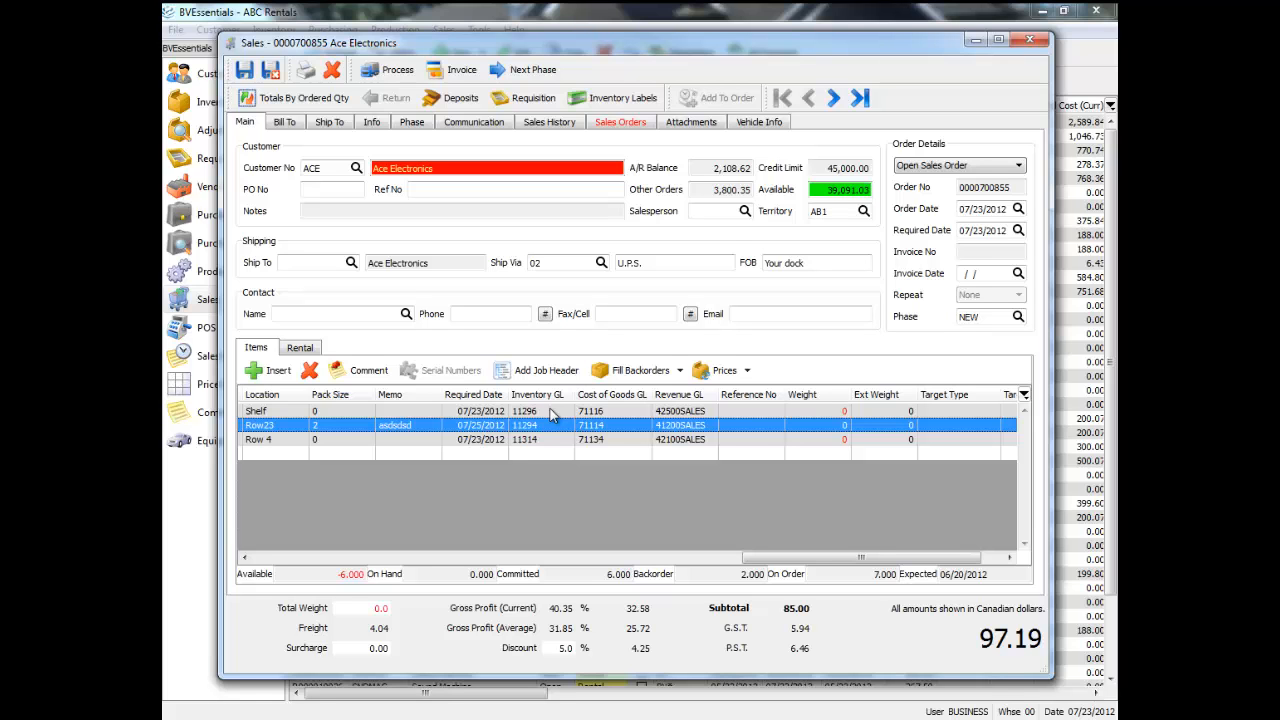
left_click(762, 411)
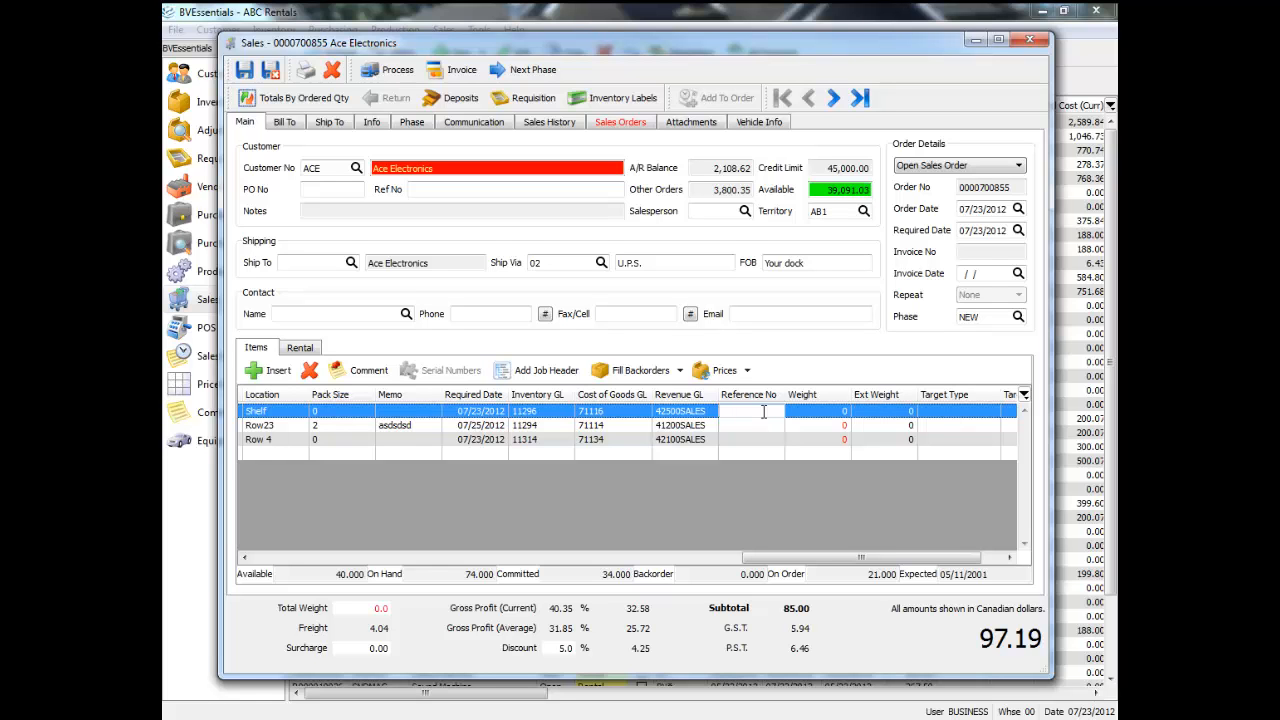
type("2112343")
left_click(822, 412)
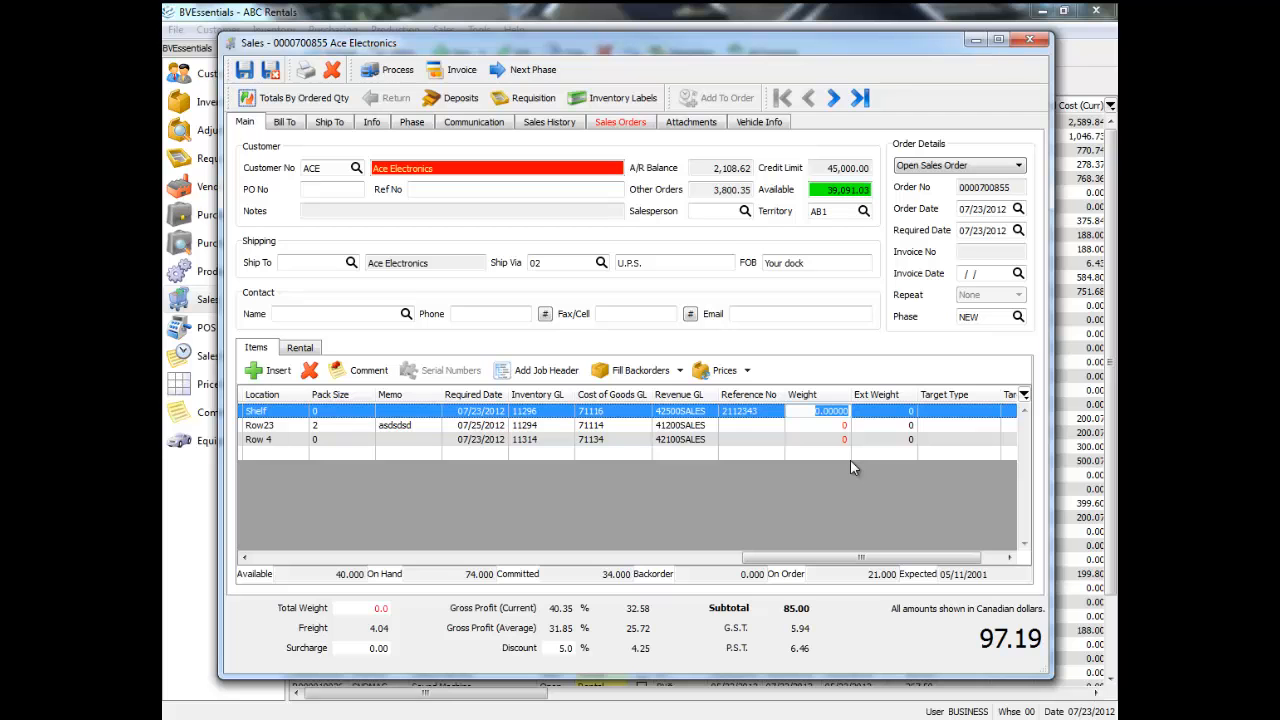
key("Return")
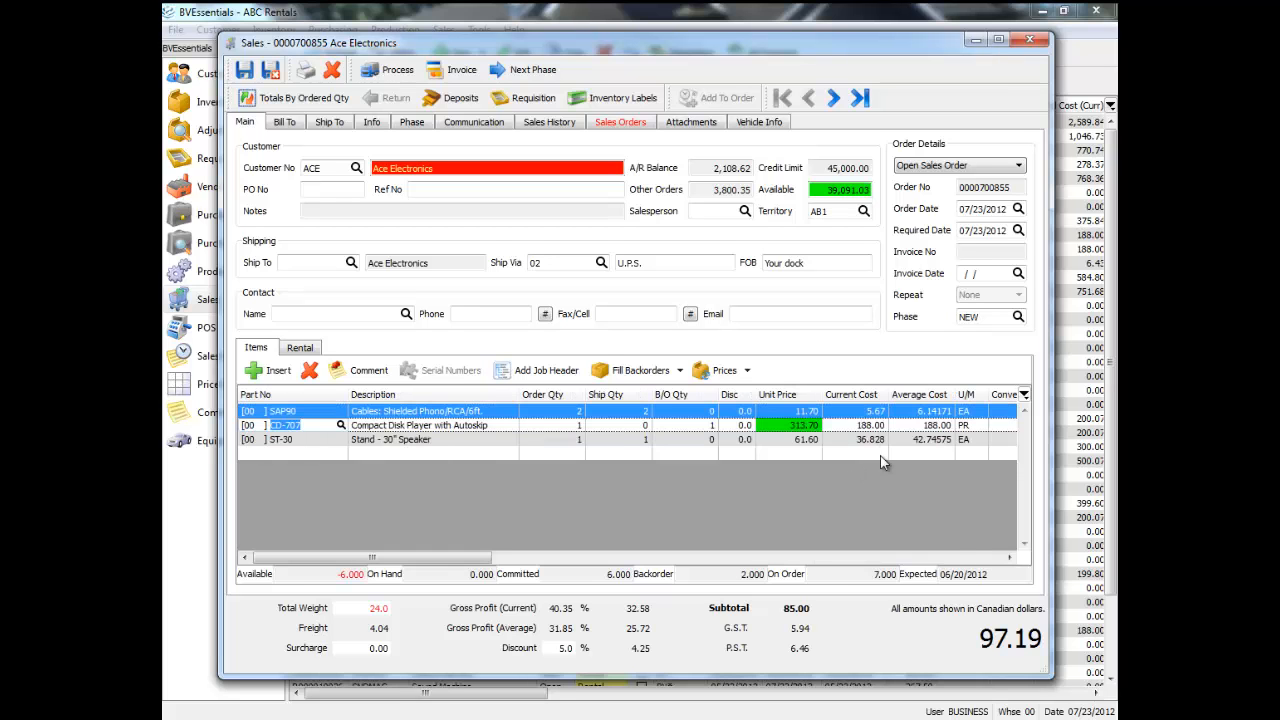
Review the Target Type and Target No columns and the list of columns available for the order items grid.
left_click(967, 559)
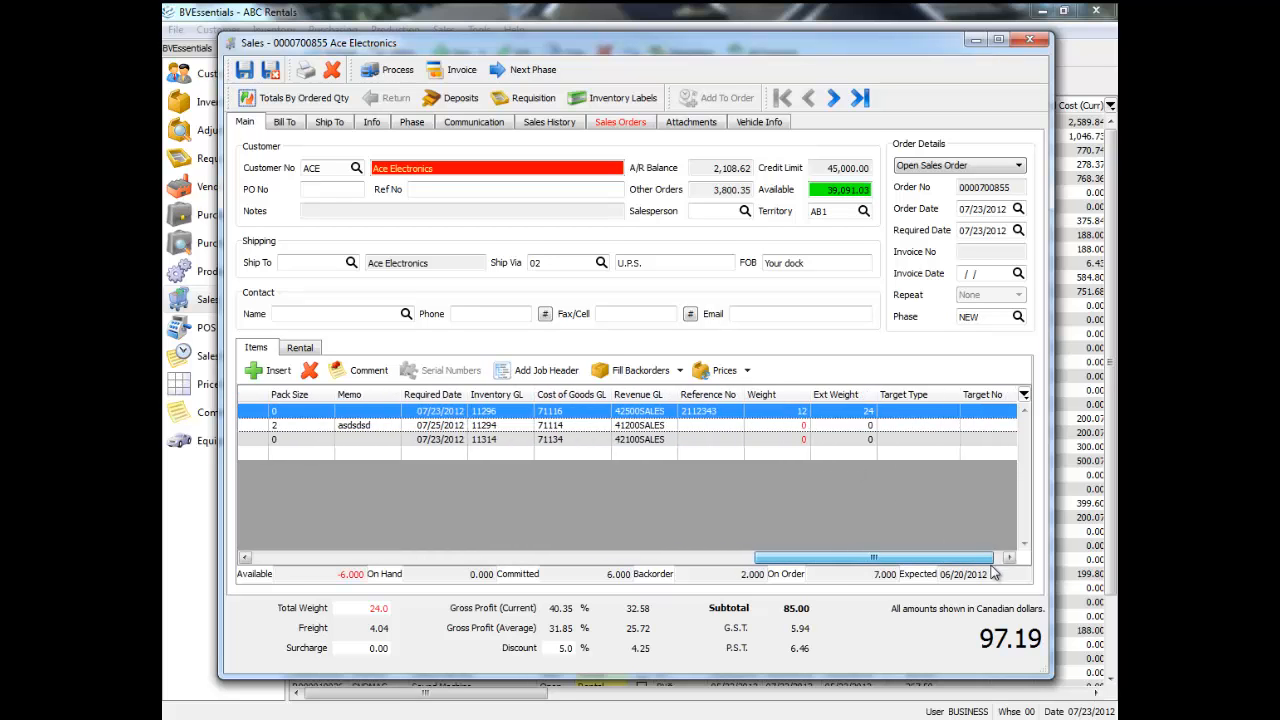
left_click(760, 453)
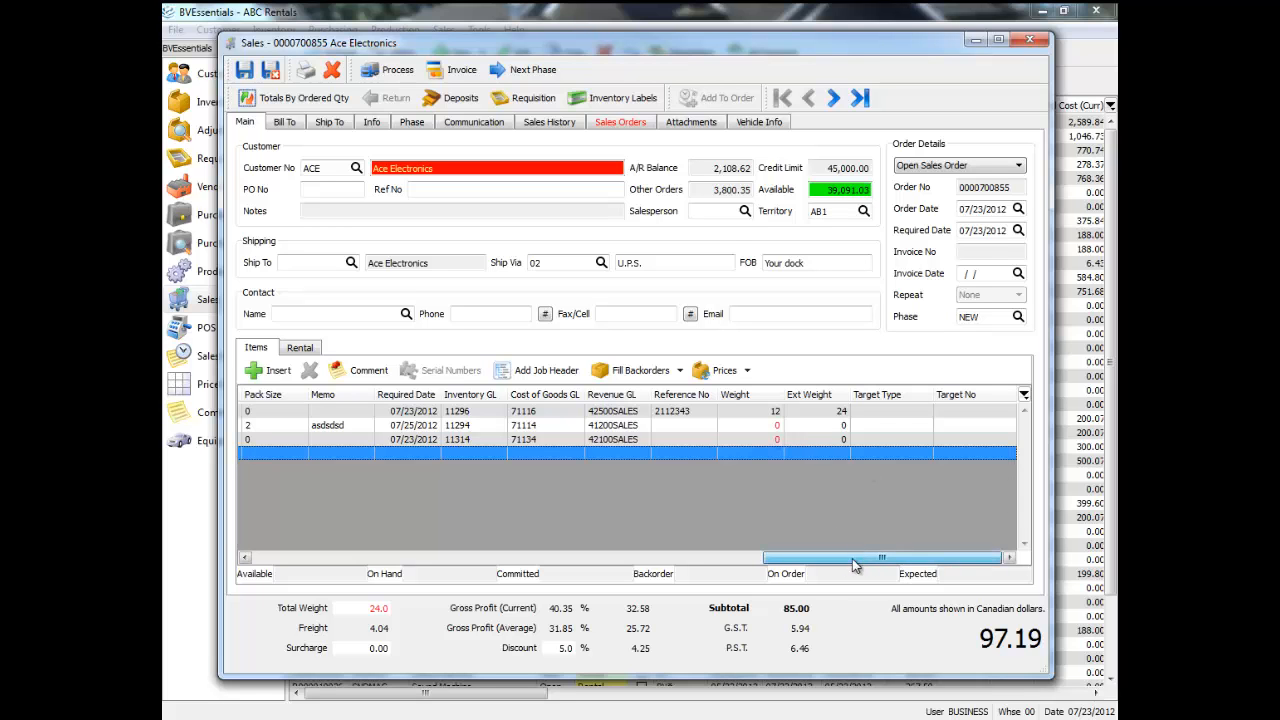
left_click(1025, 397)
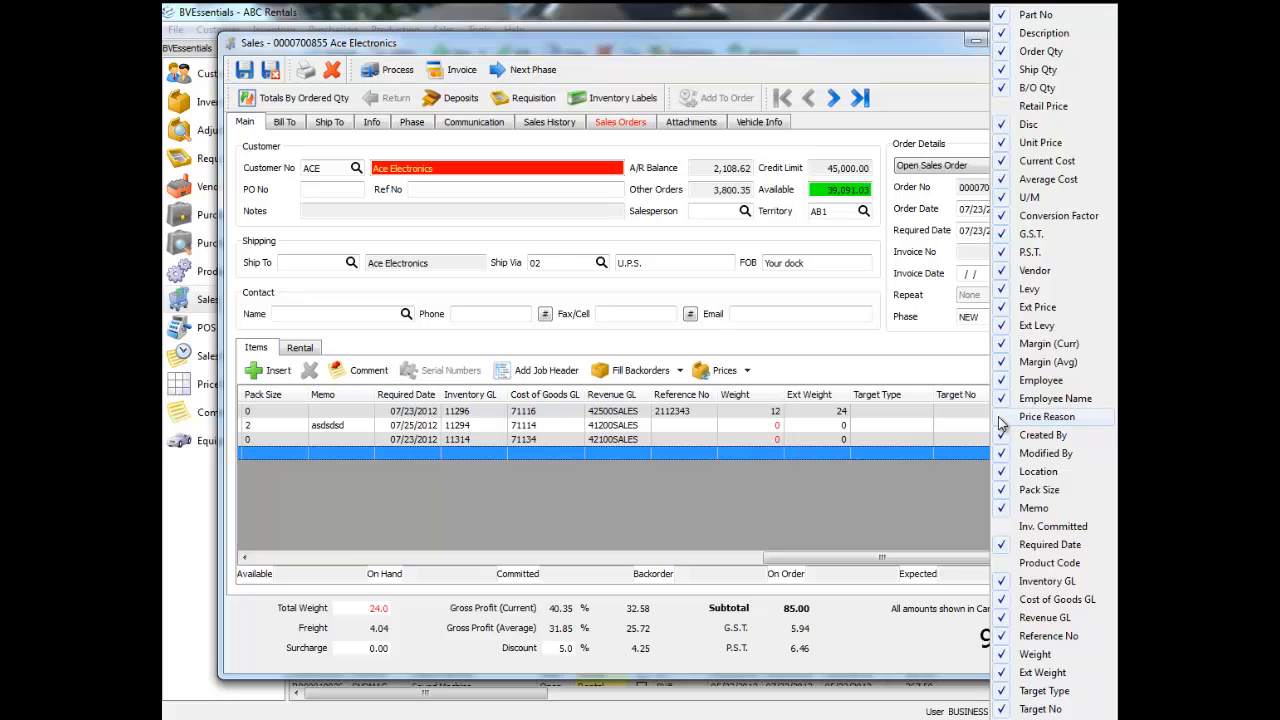
left_click(1004, 527)
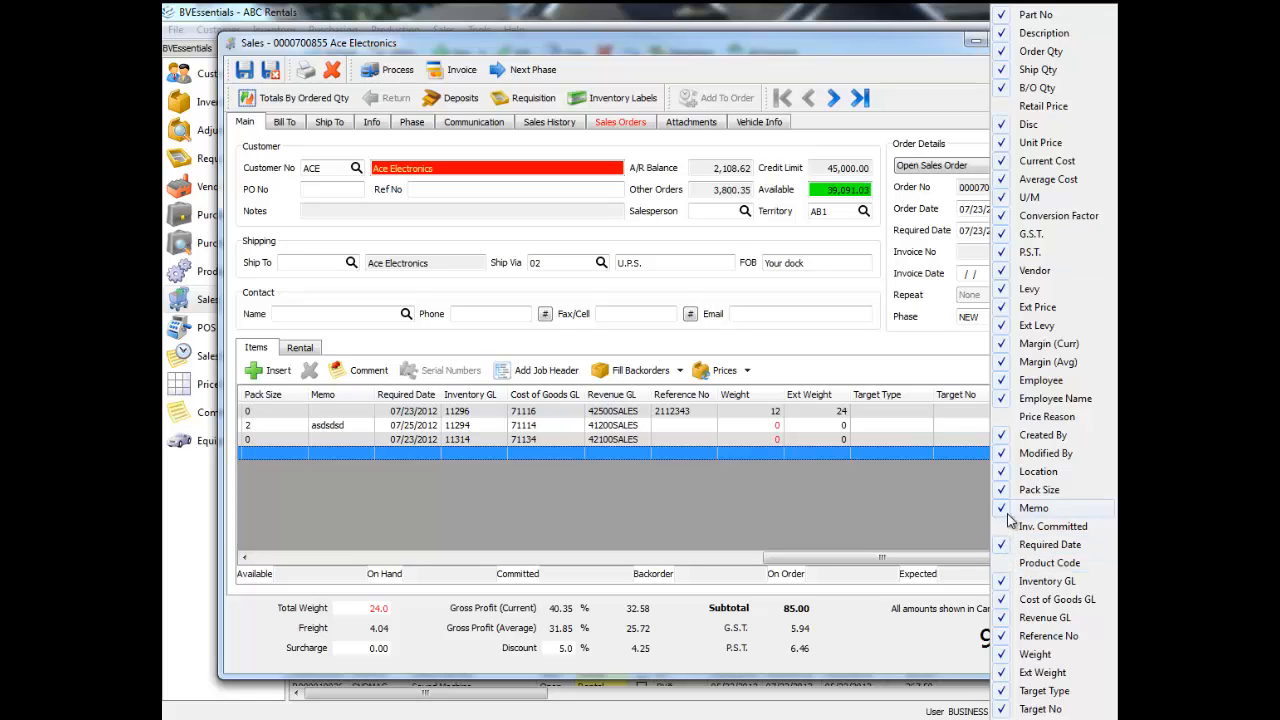
left_click(913, 440)
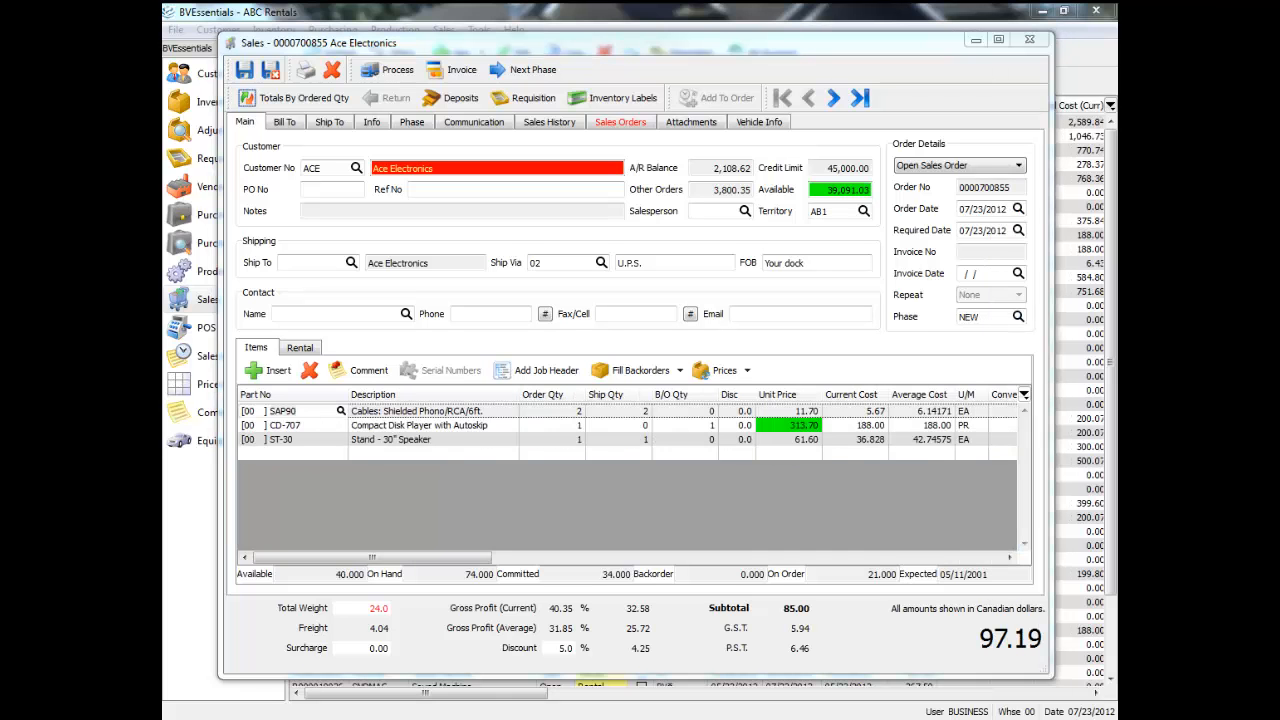
Compare the available, on-hand, committed, backorder, on-order and expected stock figures for the SAP90, CD-707 and ST-30 lines.
left_click(310, 411)
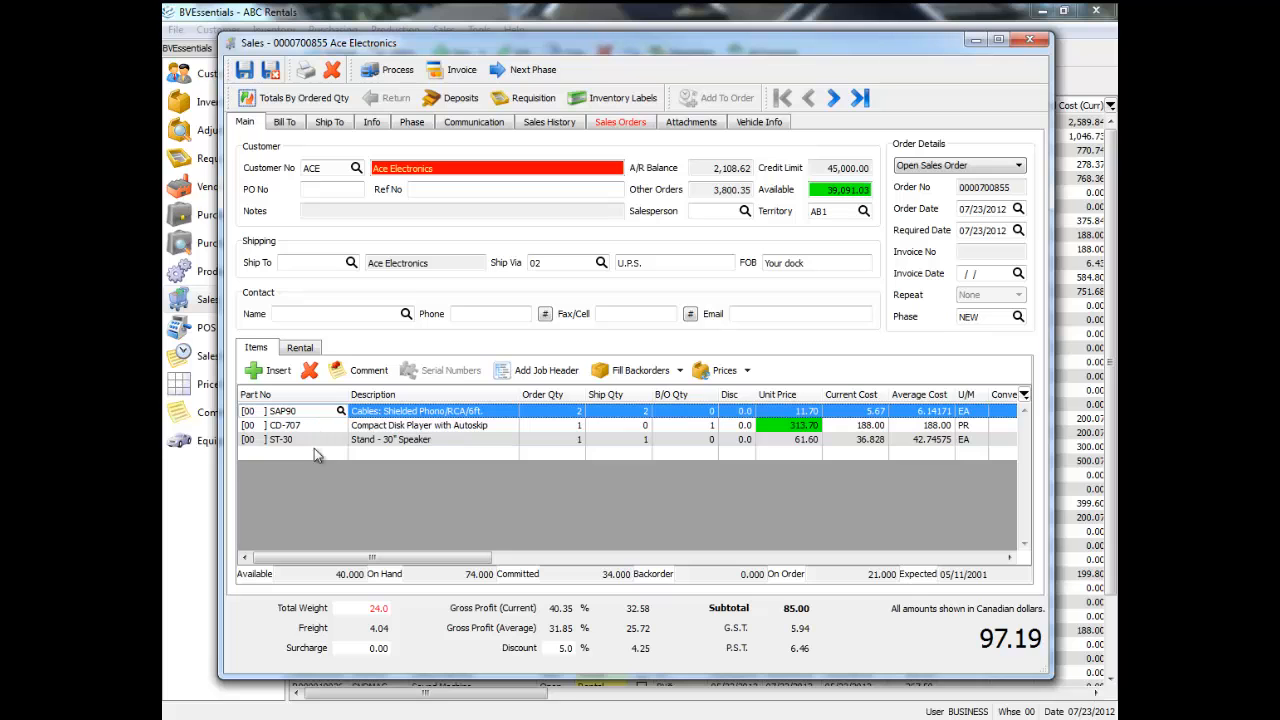
left_click(345, 574)
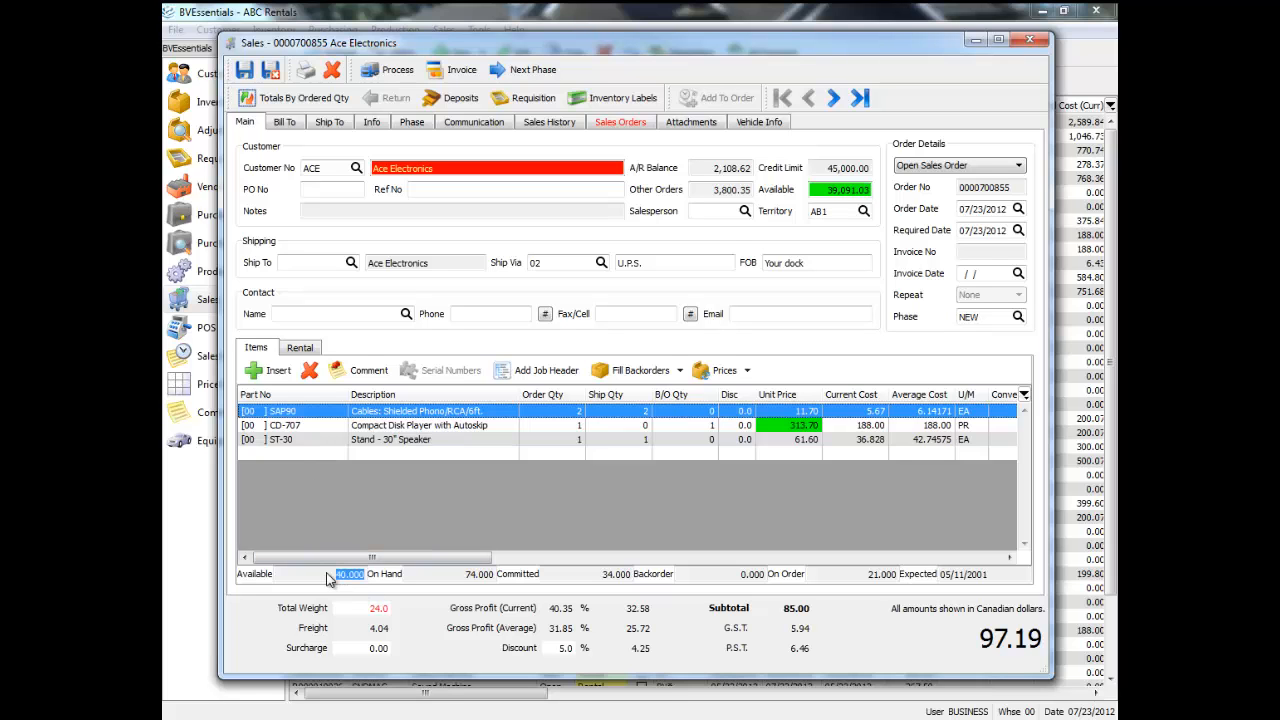
left_click(312, 412)
left_click(312, 412)
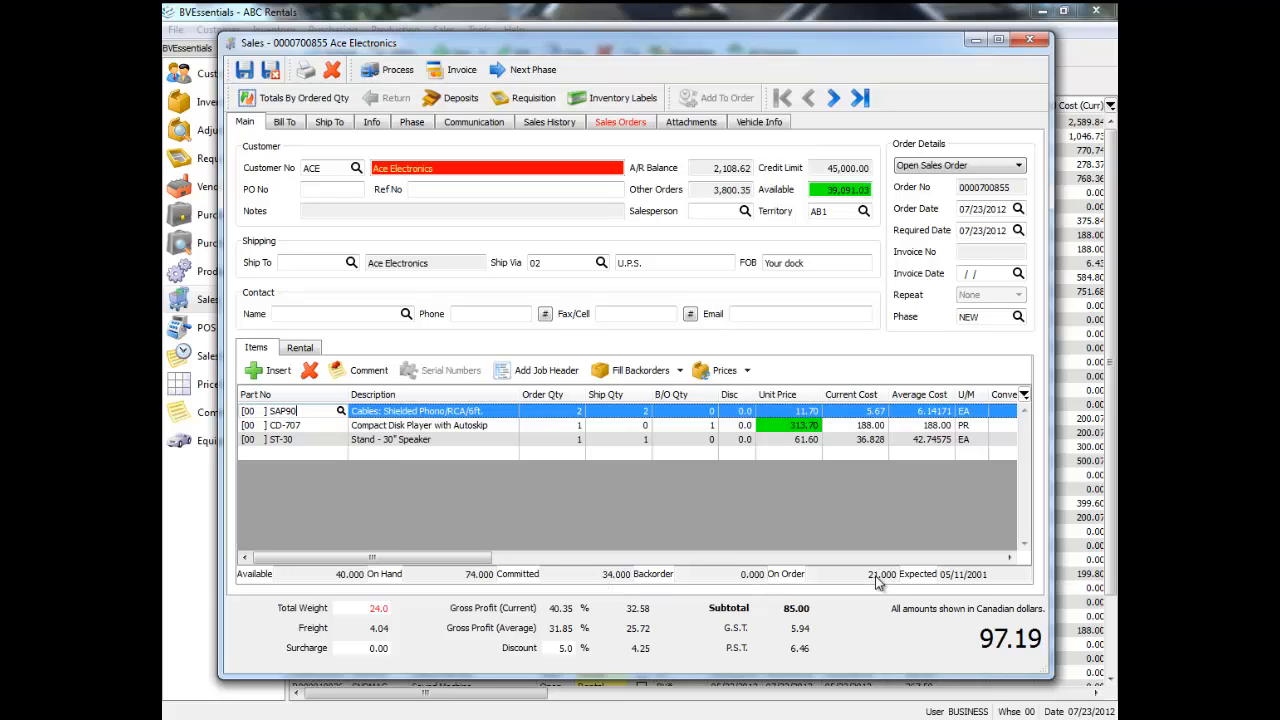
left_click(1008, 578)
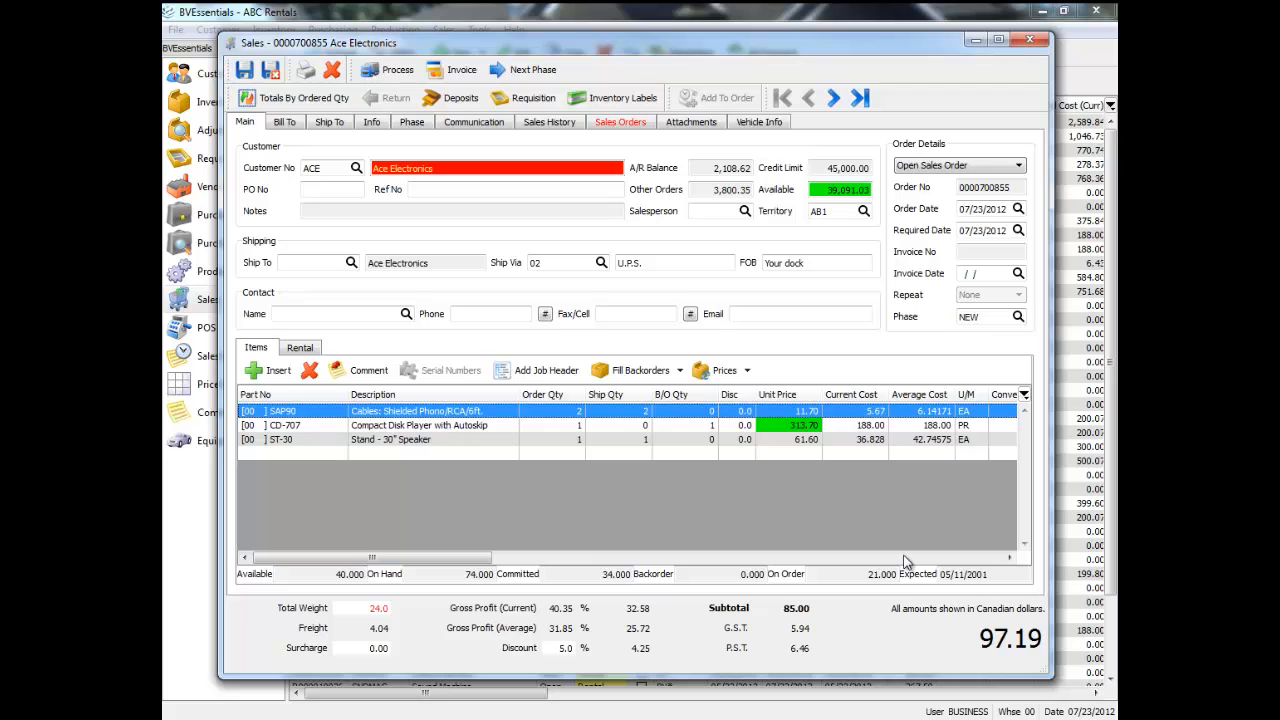
left_click(325, 425)
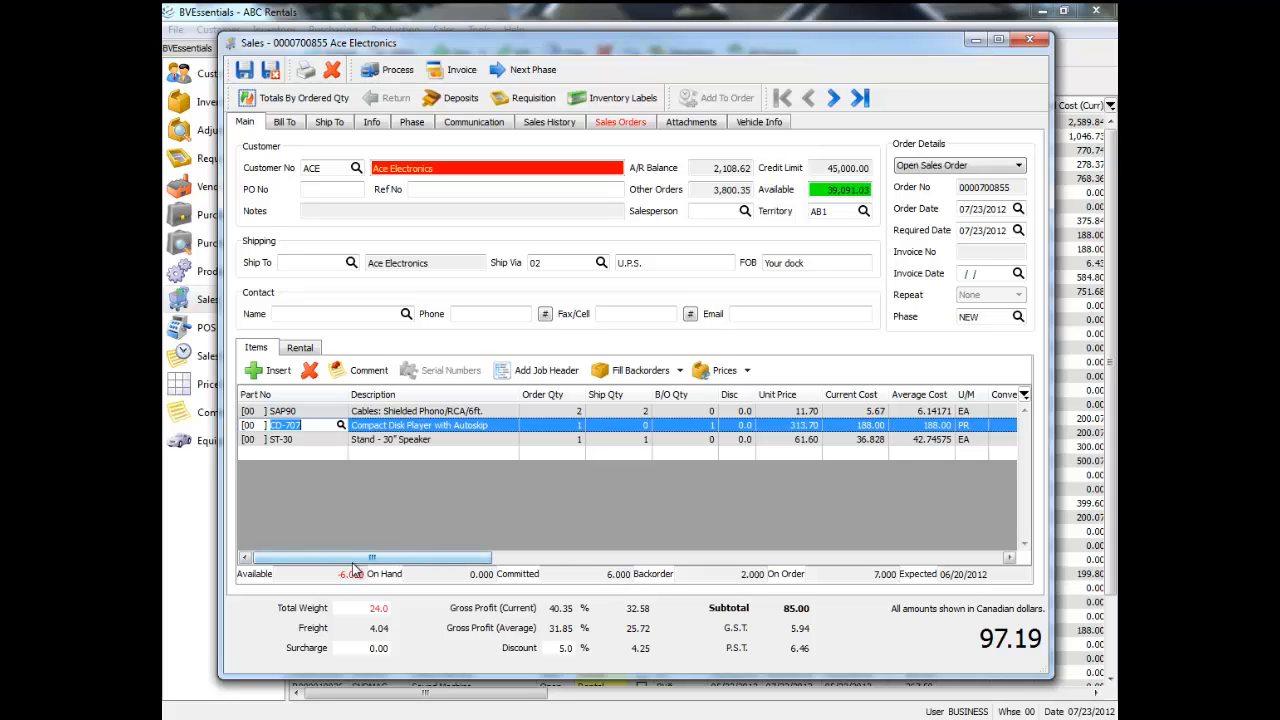
left_click(330, 441)
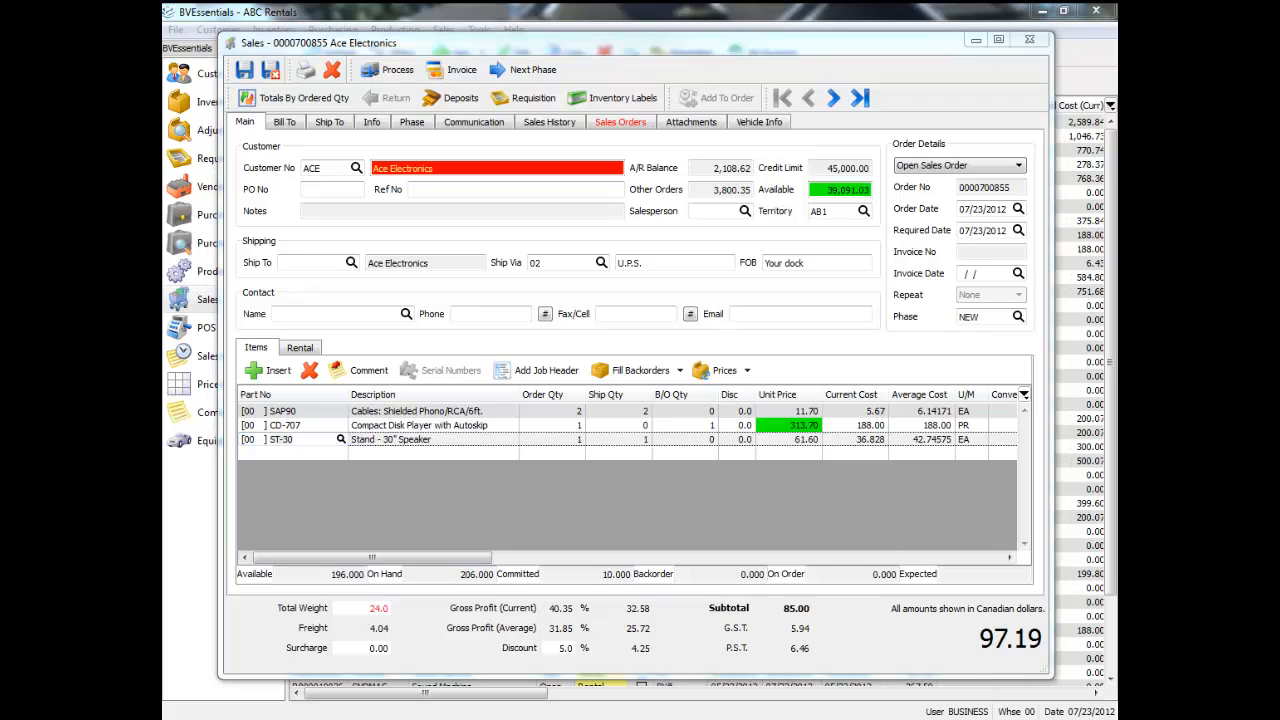
Examine the current and average margin columns for the order lines.
left_click_drag(472, 559, 518, 566)
left_click(641, 454)
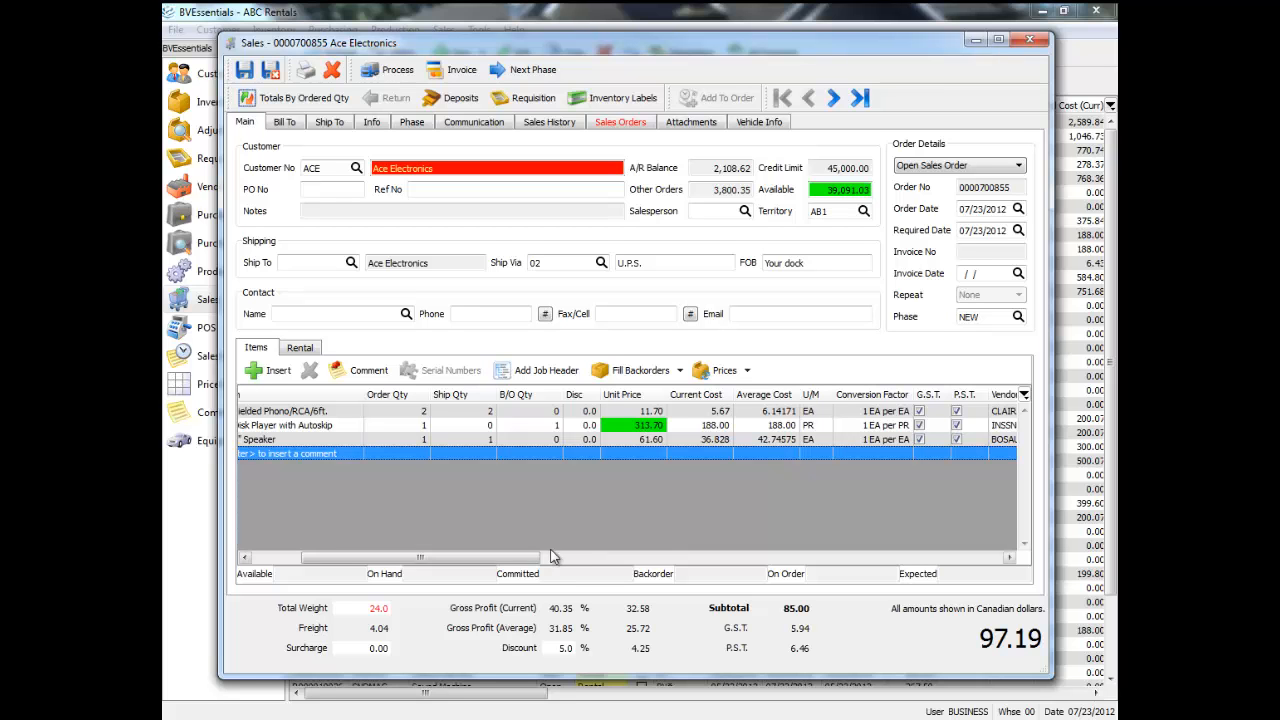
left_click_drag(513, 566, 665, 576)
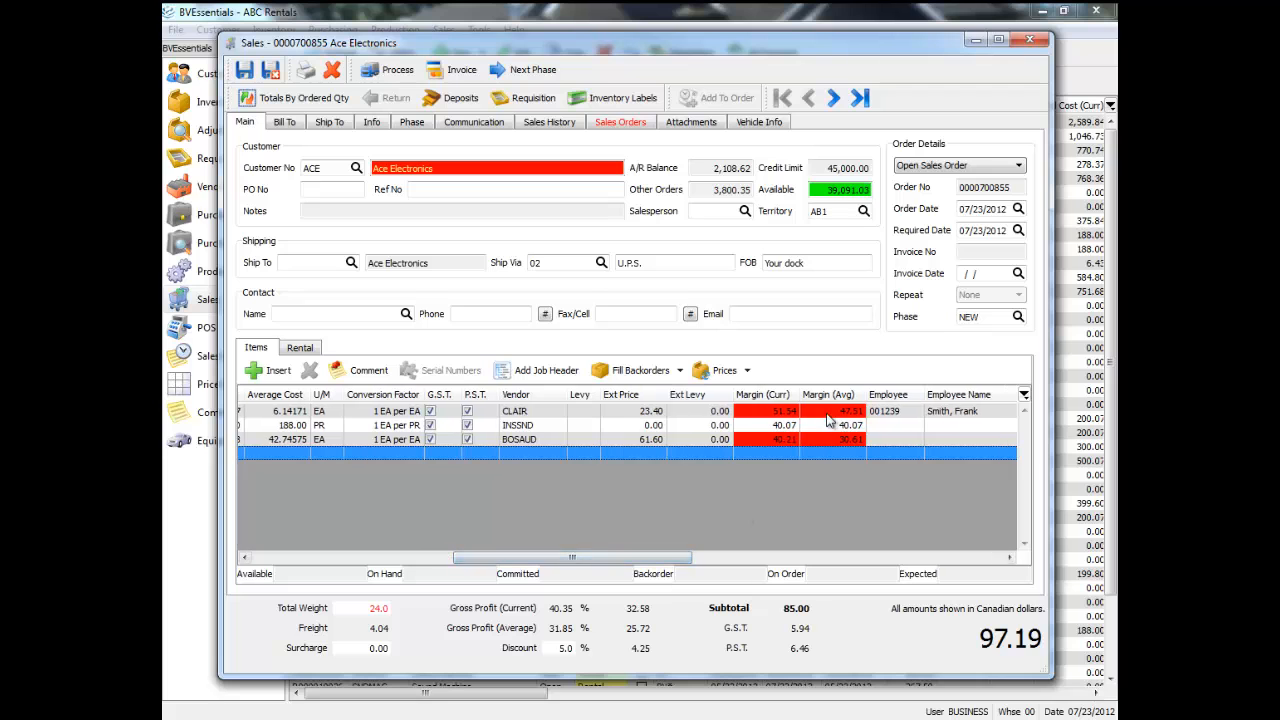